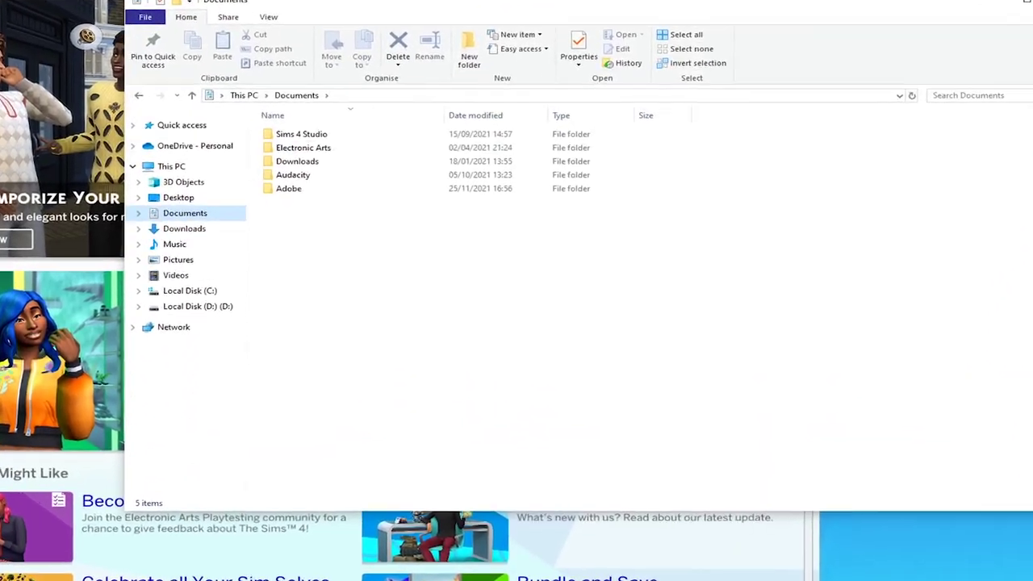
# Navigate to Electronic Arts > The Sims 4 > Mods in File Explorer.
pyautogui.doubleClick(321, 148)
pyautogui.doubleClick(316, 145)
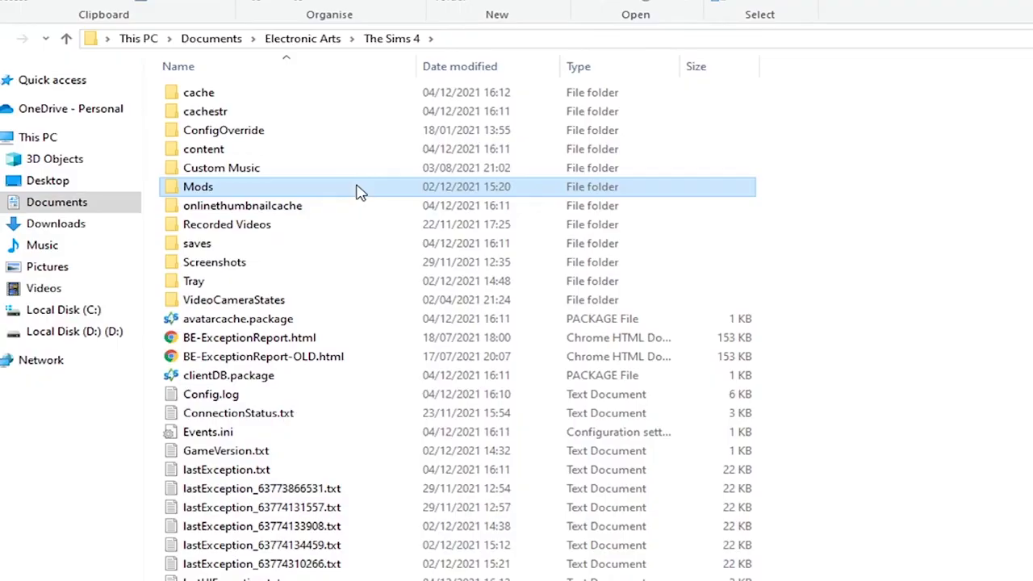
pyautogui.doubleClick(363, 192)
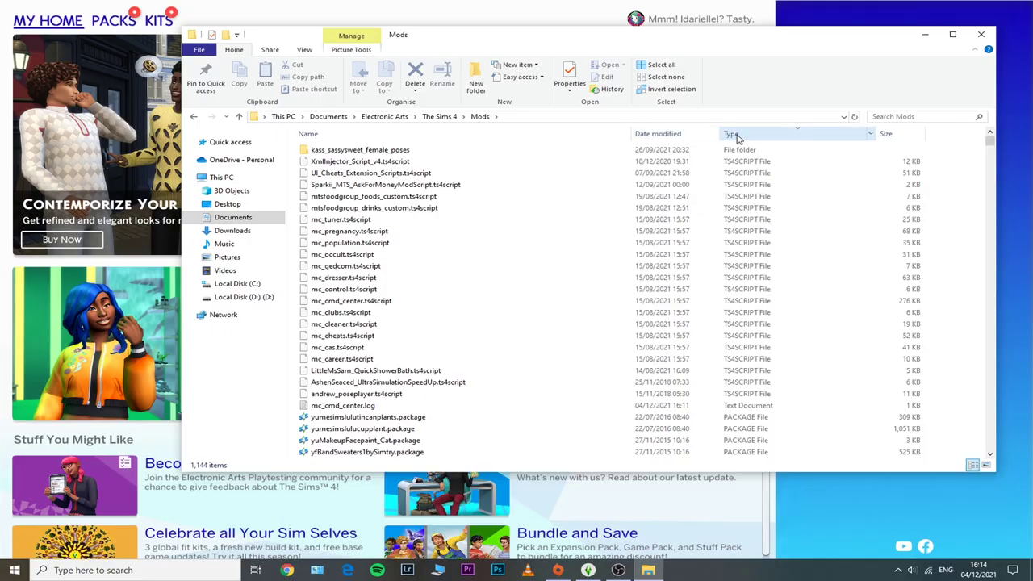
# Sort the Mods folder by type and select the .ts4script script mod files.
pyautogui.click(731, 136)
pyautogui.click(731, 135)
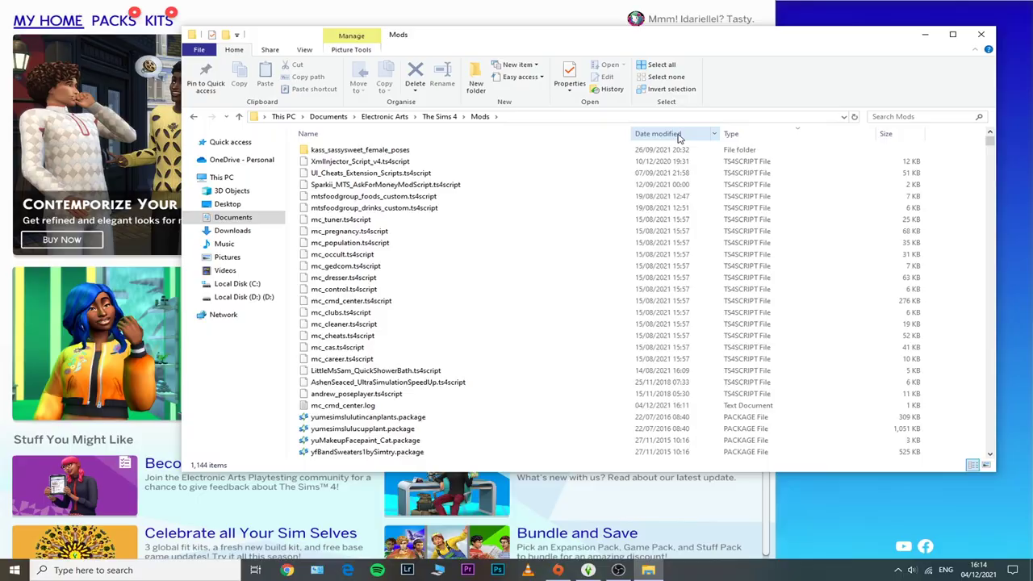
pyautogui.click(729, 134)
pyautogui.click(729, 134)
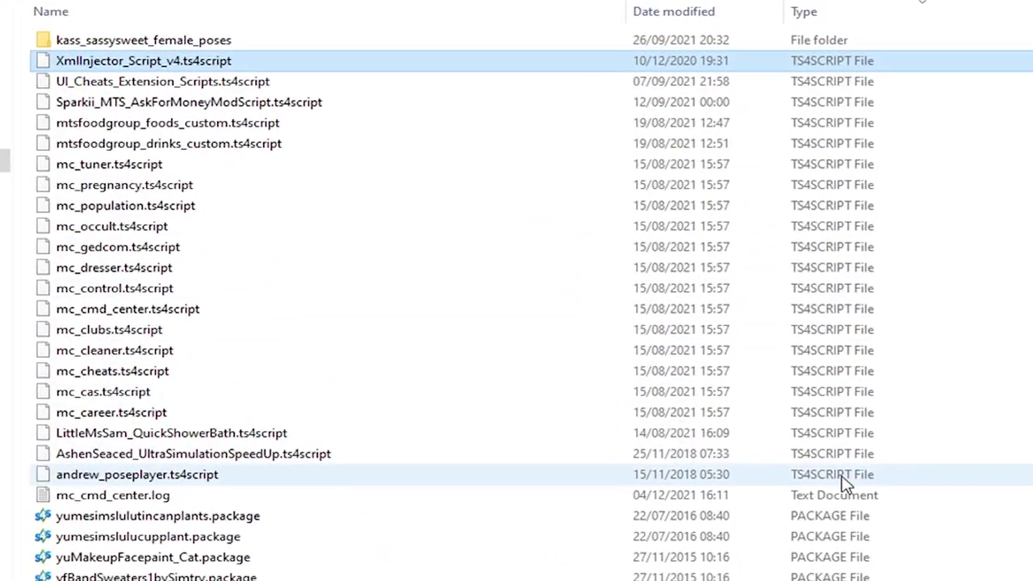
pyautogui.keyDown('shift'); pyautogui.click(791, 426); pyautogui.keyUp('shift')
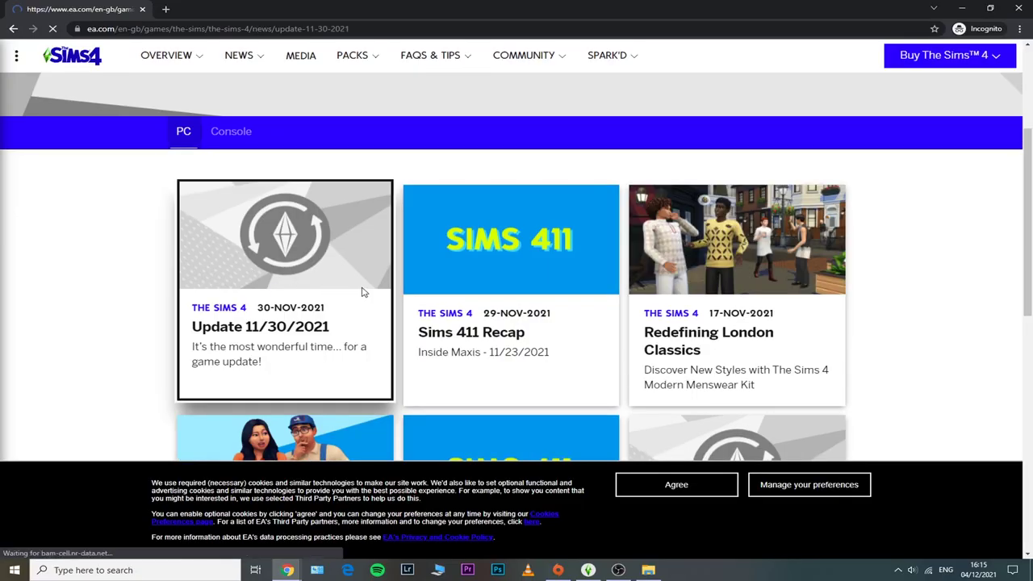
# Scroll through the EA Update 11/30/2021 news article.
pyautogui.scroll(-6, 298, 279)
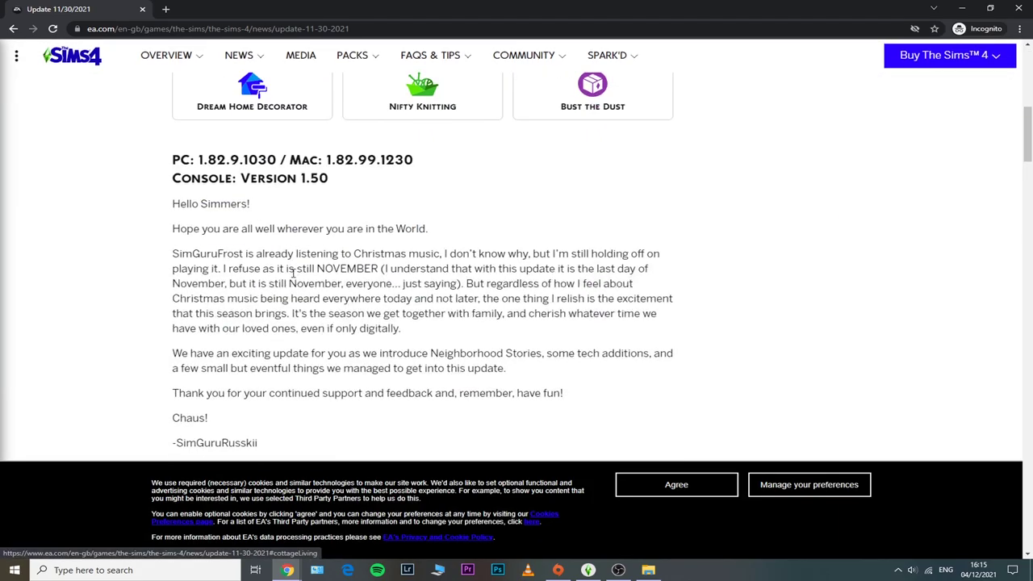
pyautogui.scroll(3, 289, 271)
pyautogui.scroll(-5, 289, 271)
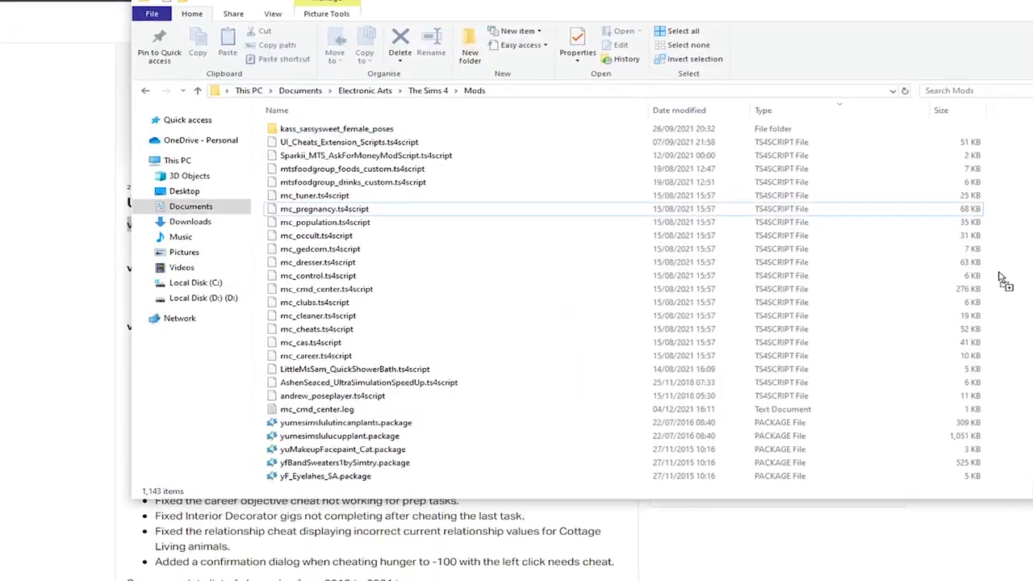
# Drag the two UI Cheats Extension files from WinRAR into Mods, replacing the older copies.
pyautogui.moveTo(1000, 279); pyautogui.dragTo(725, 259)
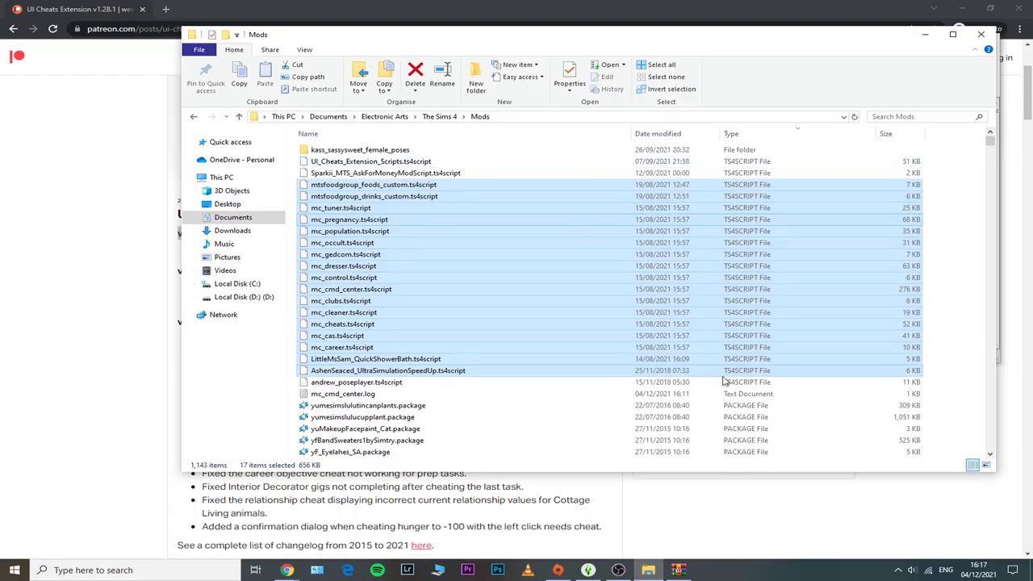
pyautogui.click(984, 215)
pyautogui.click(925, 34)
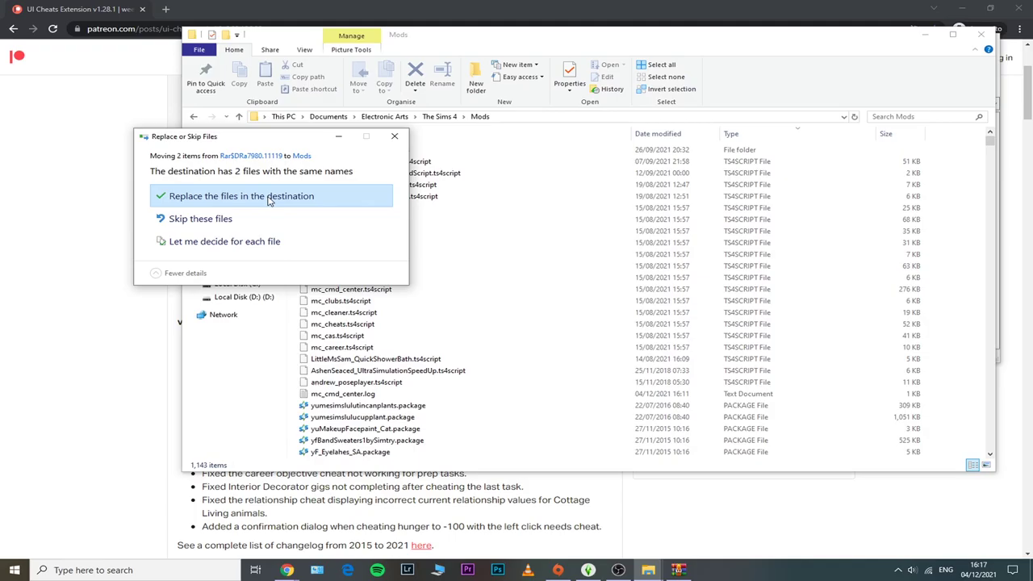
pyautogui.click(270, 199)
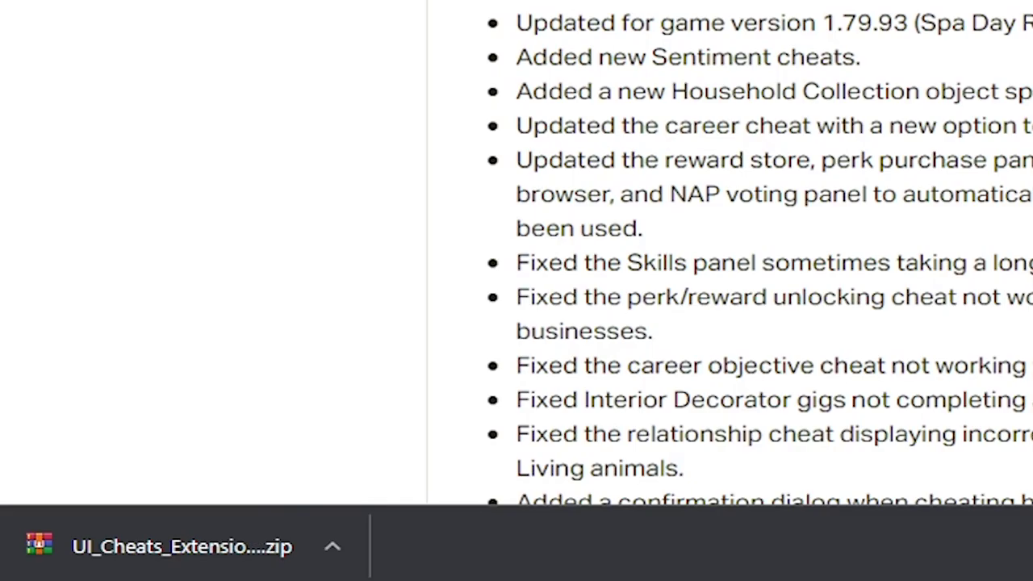
# Open UI_Cheats_Extension_v1.28.1.zip from Chrome's download bar and dismiss the WinRAR trial notice.
pyautogui.click(286, 523)
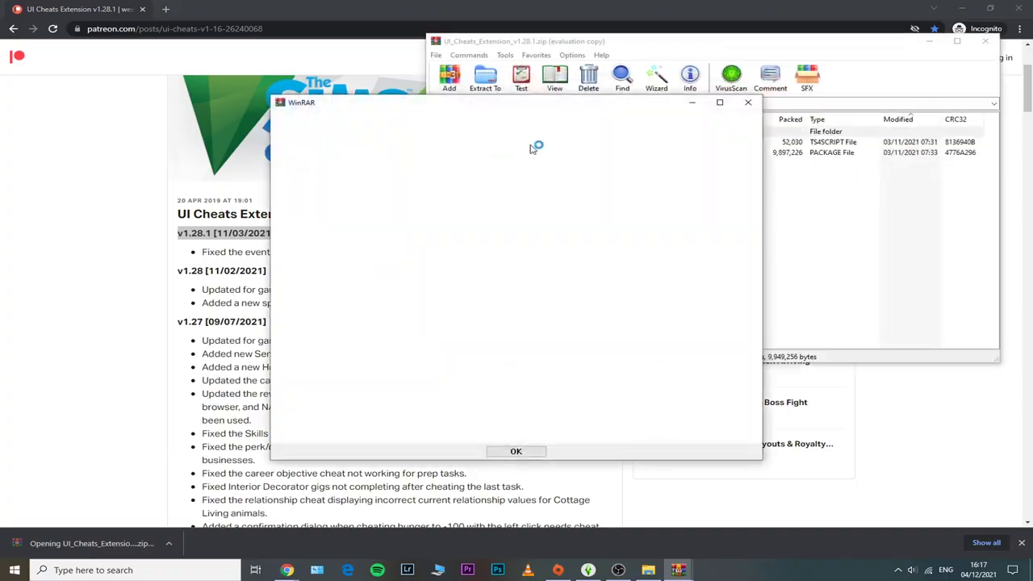
pyautogui.press('Return')
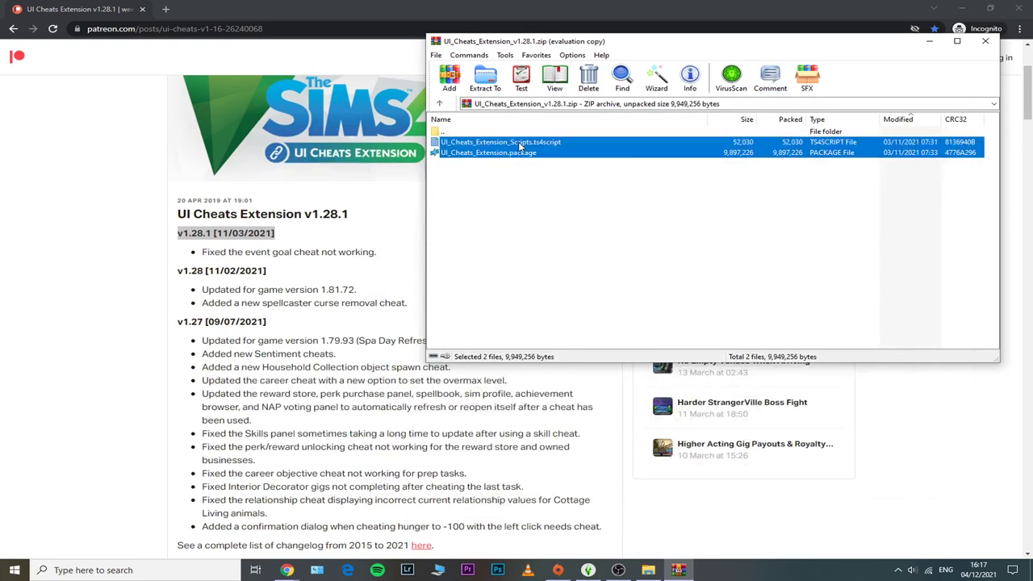
# Drop both UI Cheats Extension files from WinRAR into Mods, overwriting the same-named files.
pyautogui.click(647, 569)
pyautogui.moveTo(646, 570); pyautogui.dragTo(938, 272)
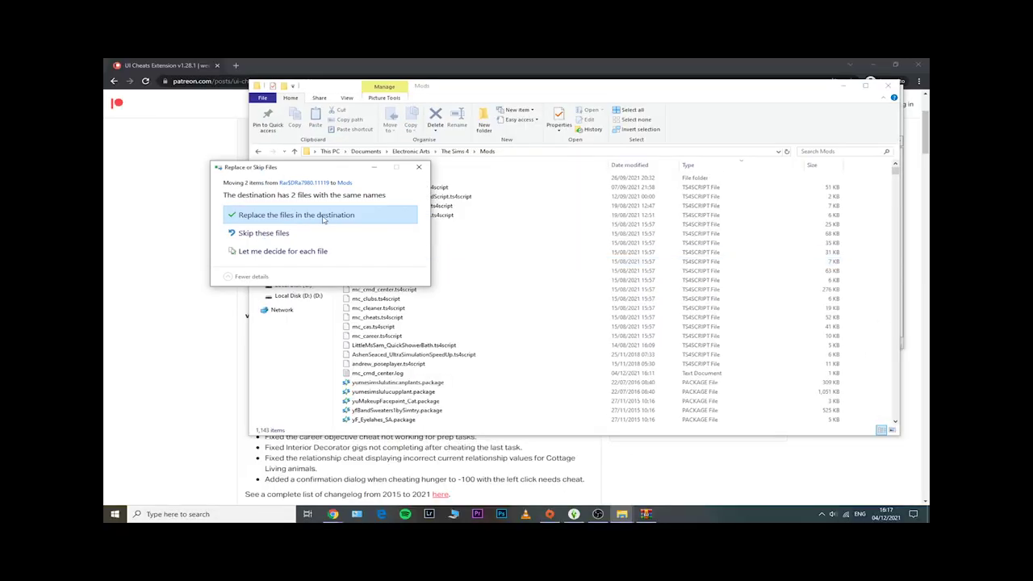
pyautogui.click(323, 216)
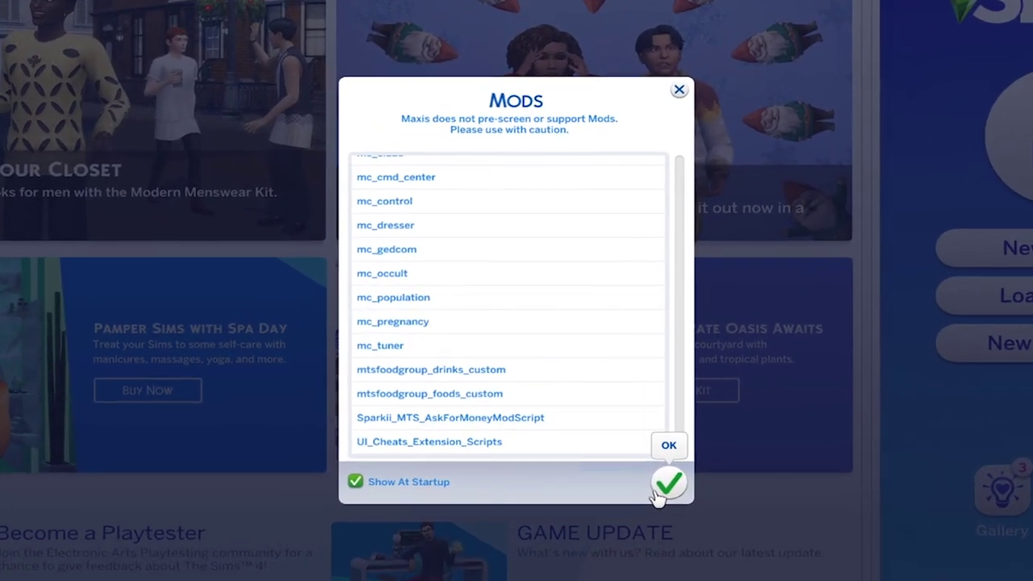
# Acknowledge the loaded mods list and bring up the game Options menu.
pyautogui.click(664, 486)
pyautogui.click(929, 433)
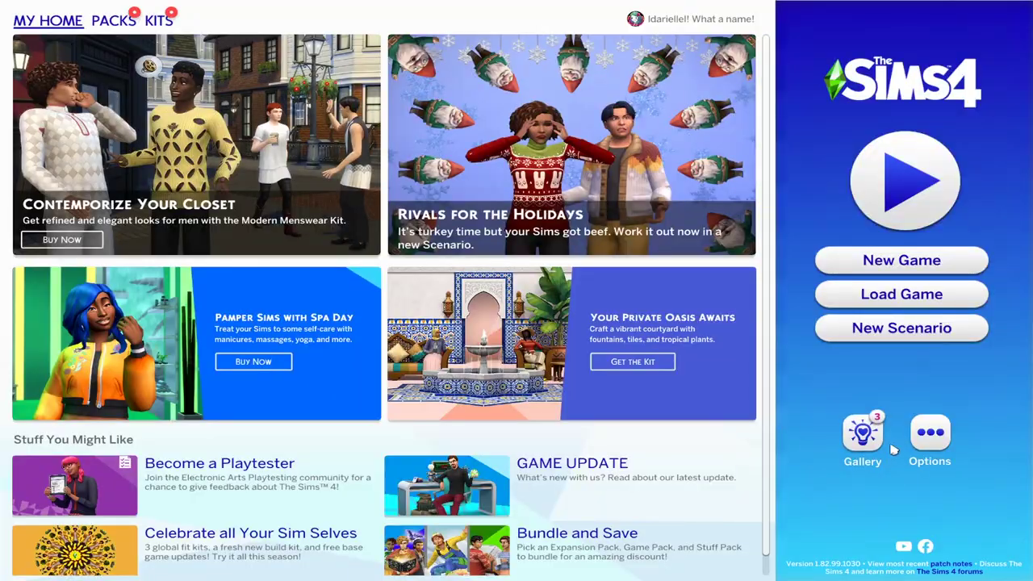
pyautogui.click(929, 433)
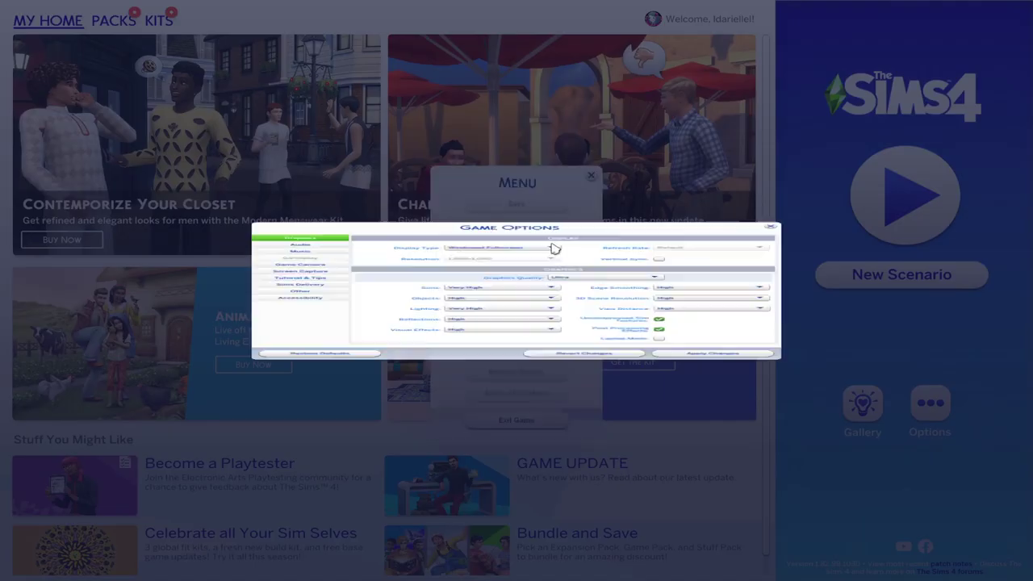
# Enable Script Mods Allowed under Game Options > Other and accept the restart warning.
pyautogui.click(338, 292)
pyautogui.click(422, 307)
pyautogui.press('Escape')
pyautogui.click(452, 288)
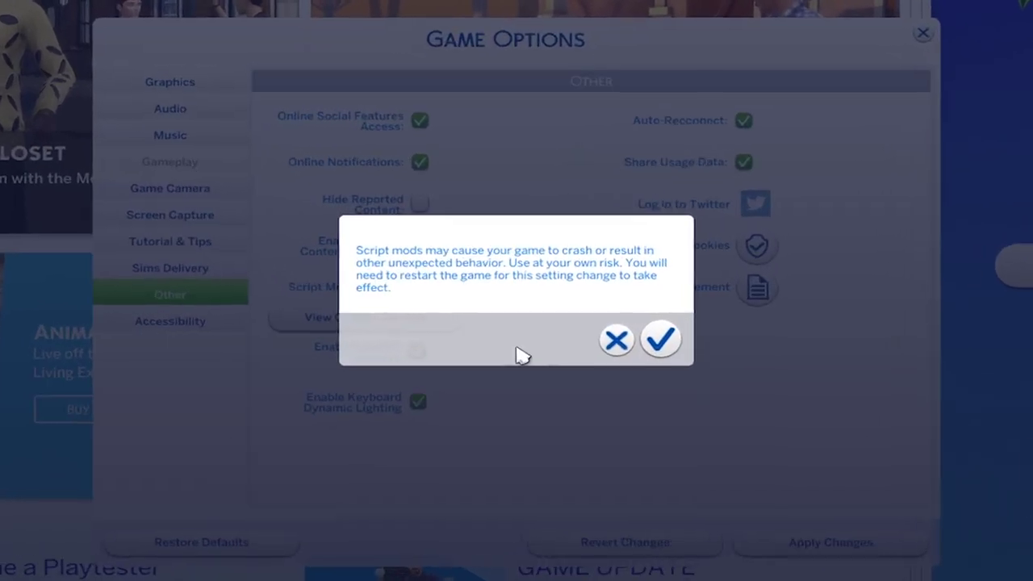
pyautogui.click(672, 348)
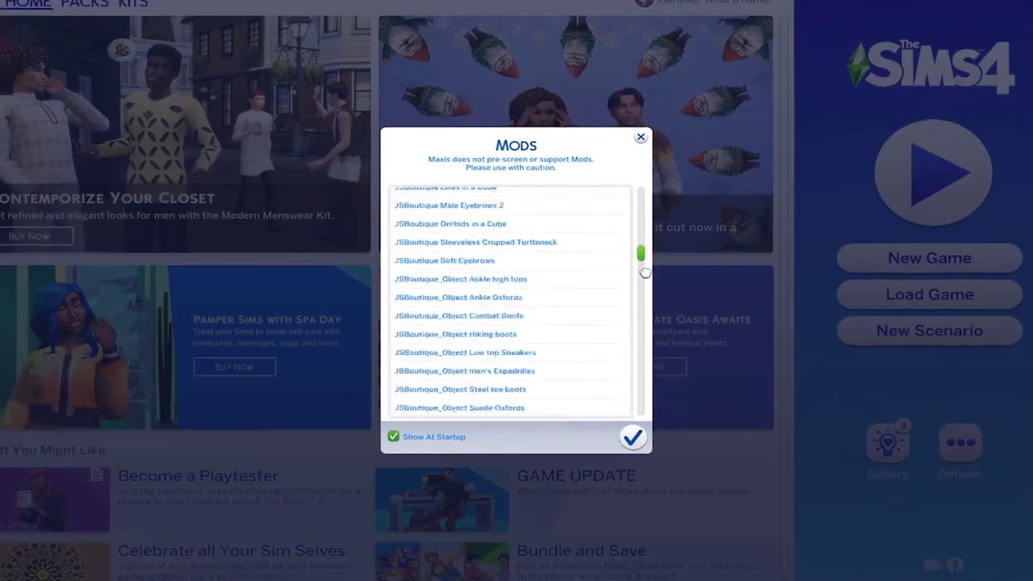
pyautogui.scroll(-10, 646, 273)
# Scroll the startup Mods list of loaded content and close it with the check mark.
pyautogui.click(633, 437)
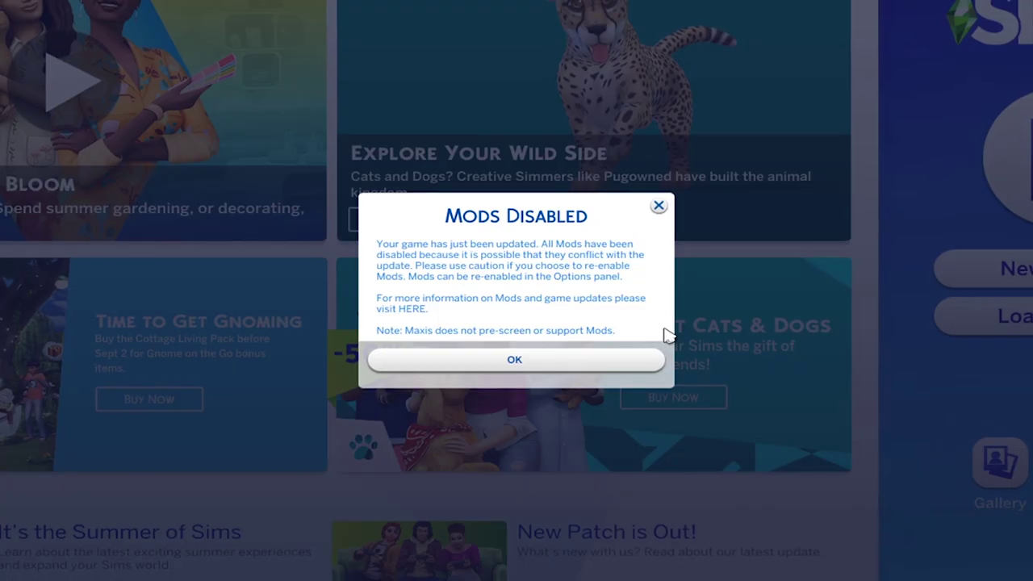
# Acknowledge the Mods Disabled notice shown after the game update.
pyautogui.click(586, 363)
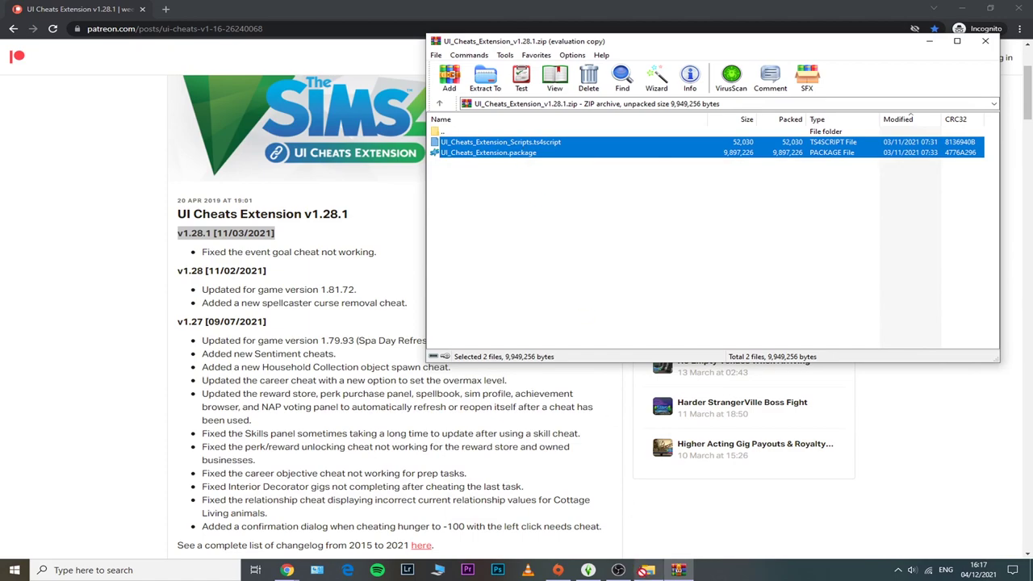
# Bring the Mods folder forward and drag both UI Cheats Extension files into it from WinRAR.
pyautogui.click(648, 569)
pyautogui.moveTo(940, 279); pyautogui.dragTo(657, 258)
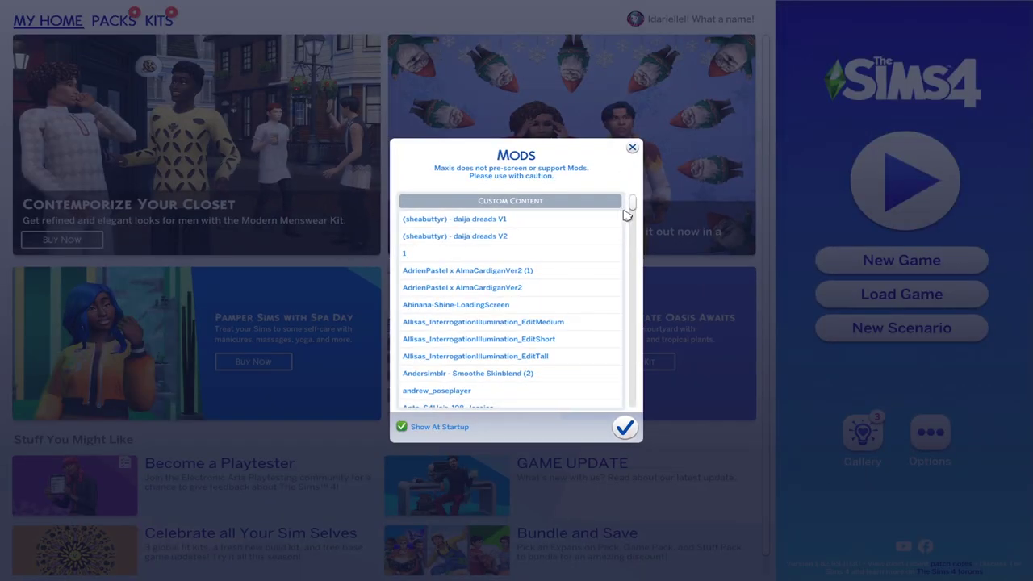
# Scroll down through the Custom Content list of loaded mods.
pyautogui.scroll(-20, 627, 215)
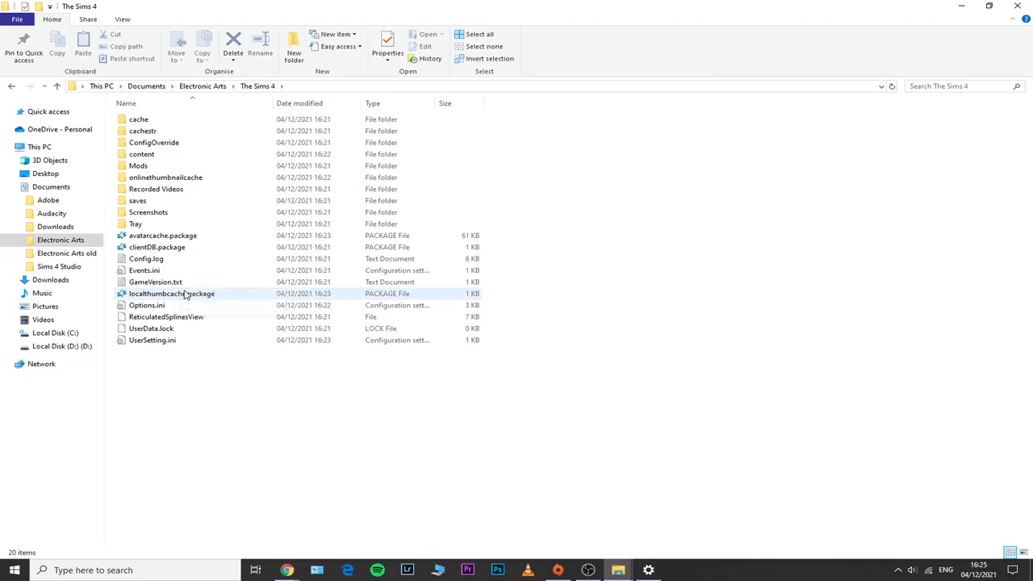
# Delete the localthumbcache.package cache file from The Sims 4 folder.
pyautogui.click(185, 293)
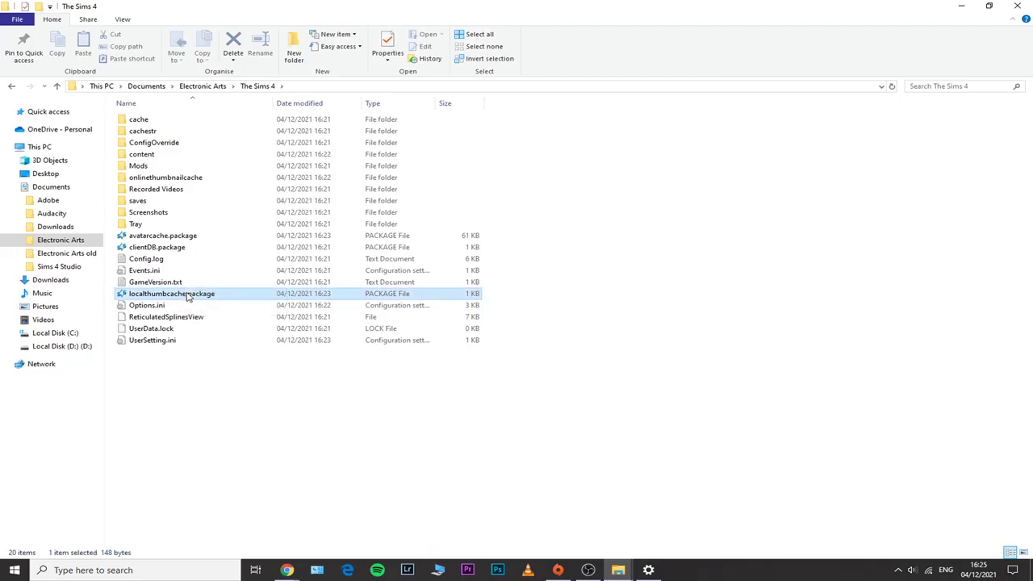
pyautogui.rightClick(238, 299)
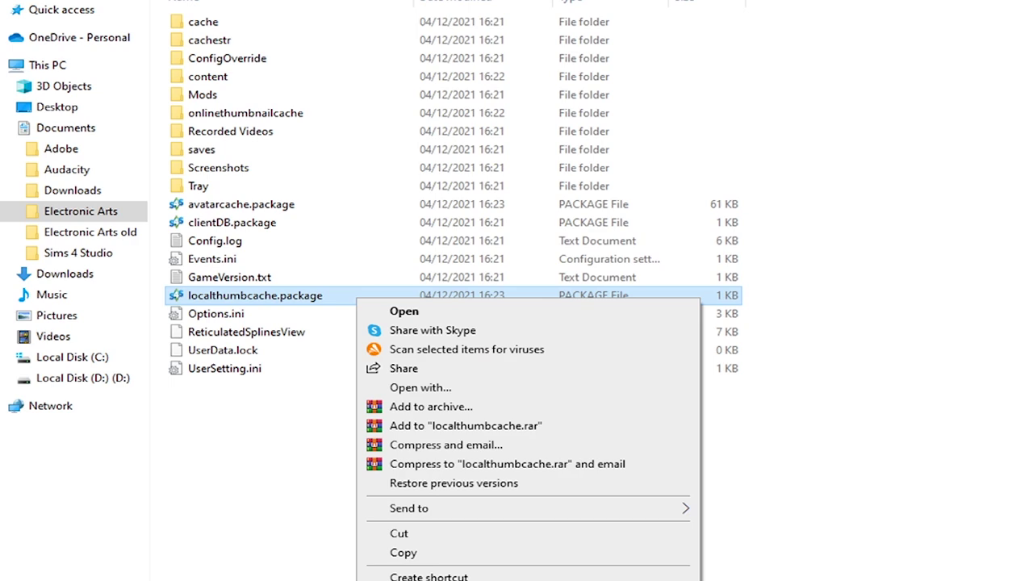
pyautogui.press('Delete')
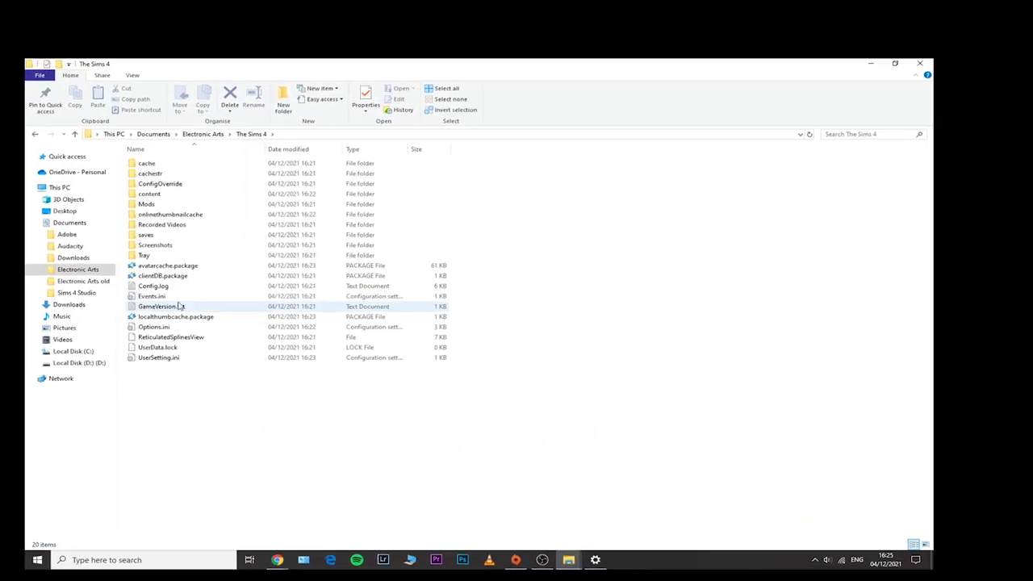
pyautogui.click(203, 360)
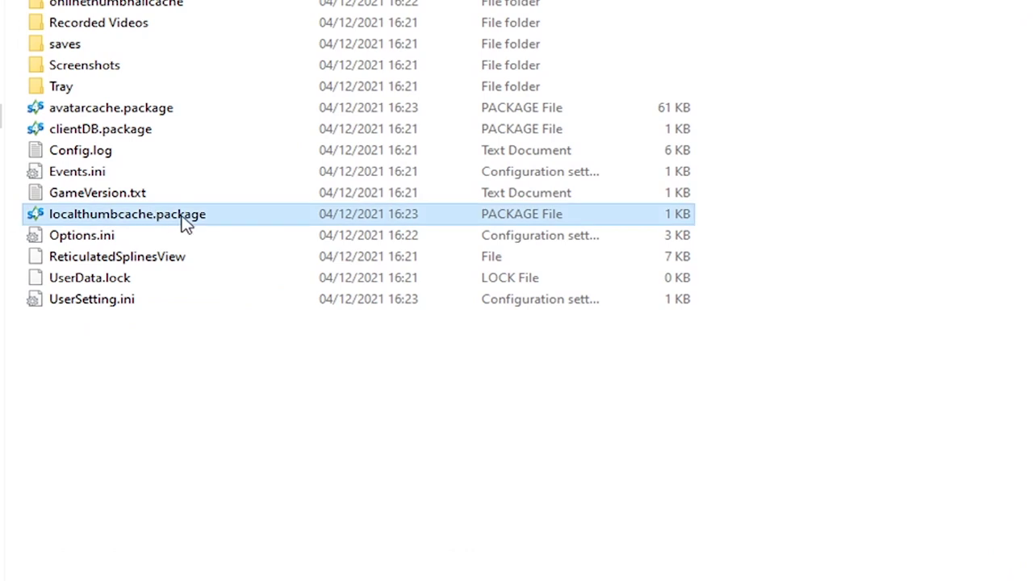
pyautogui.rightClick(248, 225)
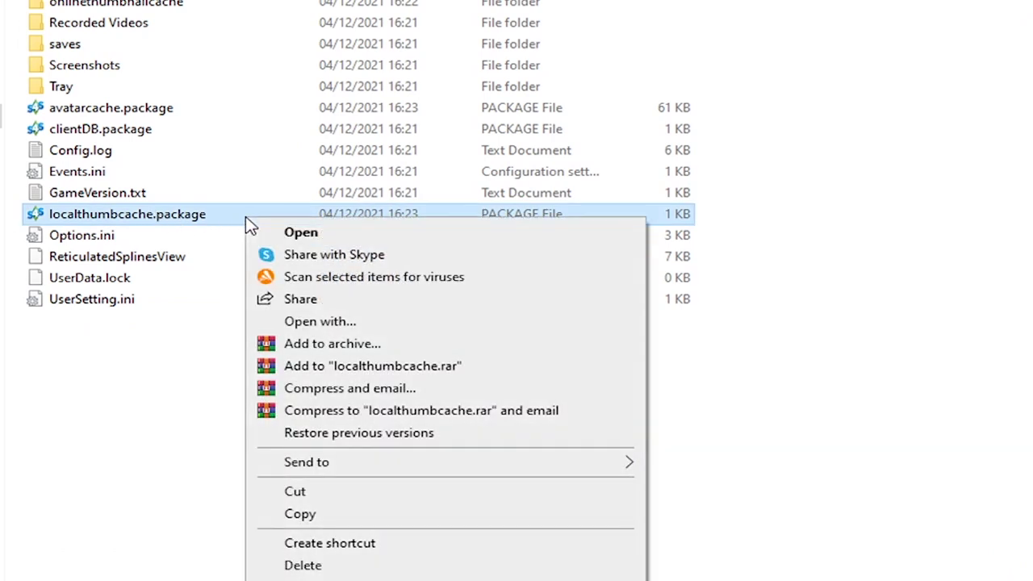
pyautogui.click(337, 568)
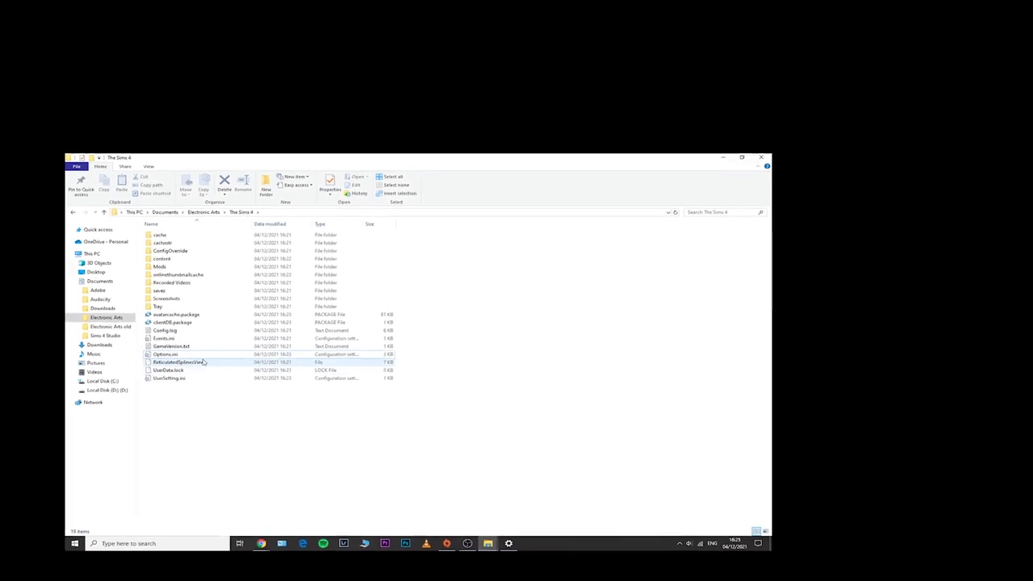
# Delete the Options.ini file through its context menu.
pyautogui.rightClick(211, 363)
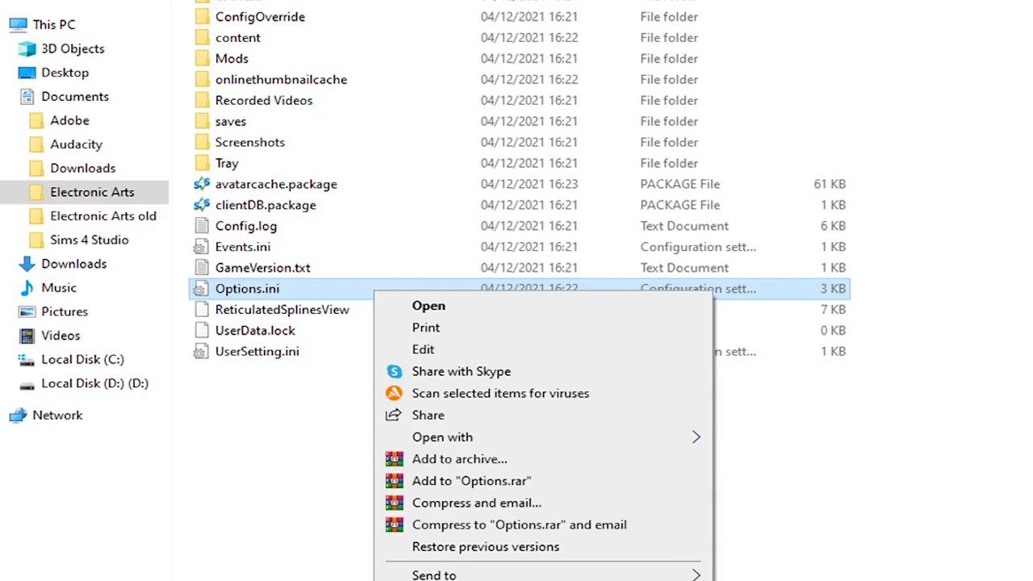
pyautogui.click(261, 503)
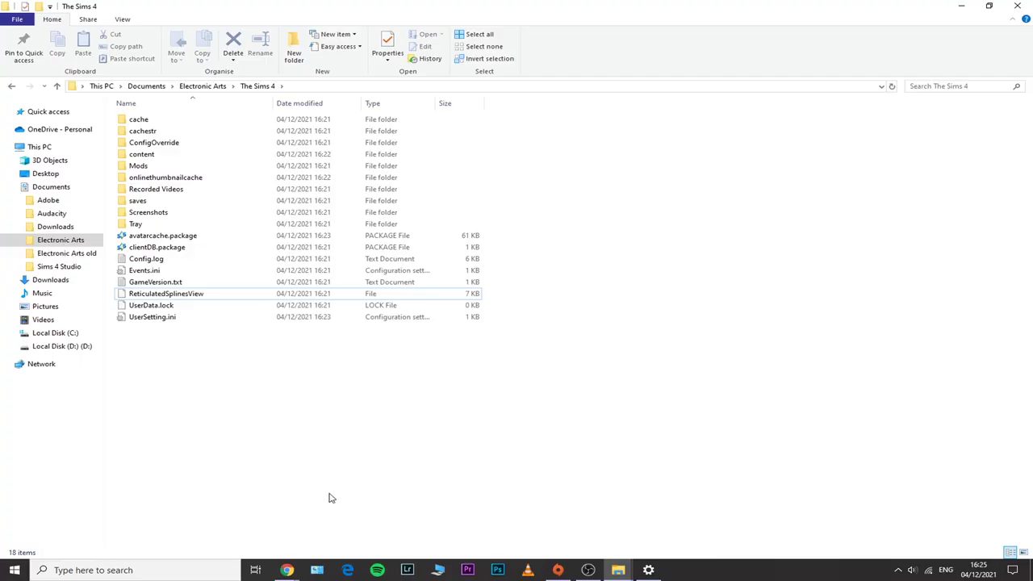
pyautogui.click(557, 570)
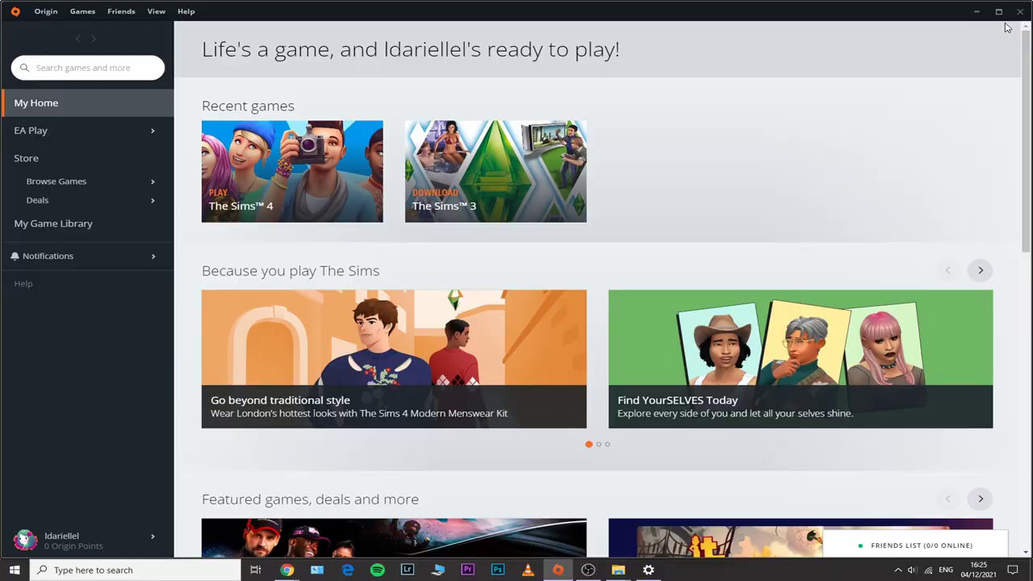
pyautogui.click(976, 11)
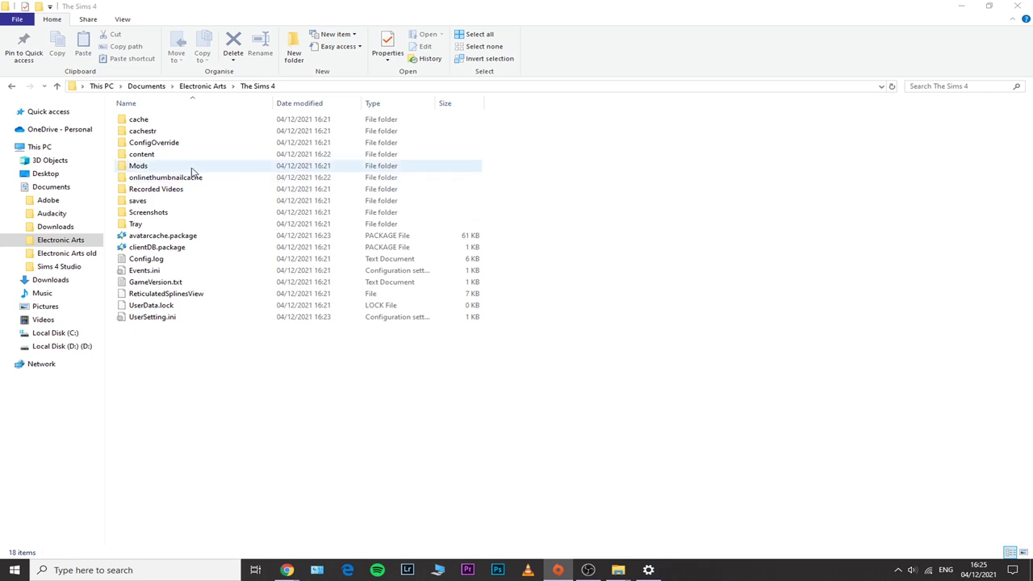
# Append 'old' to the Mods folder name, leaving the follow-up edit unchanged.
pyautogui.rightClick(192, 166)
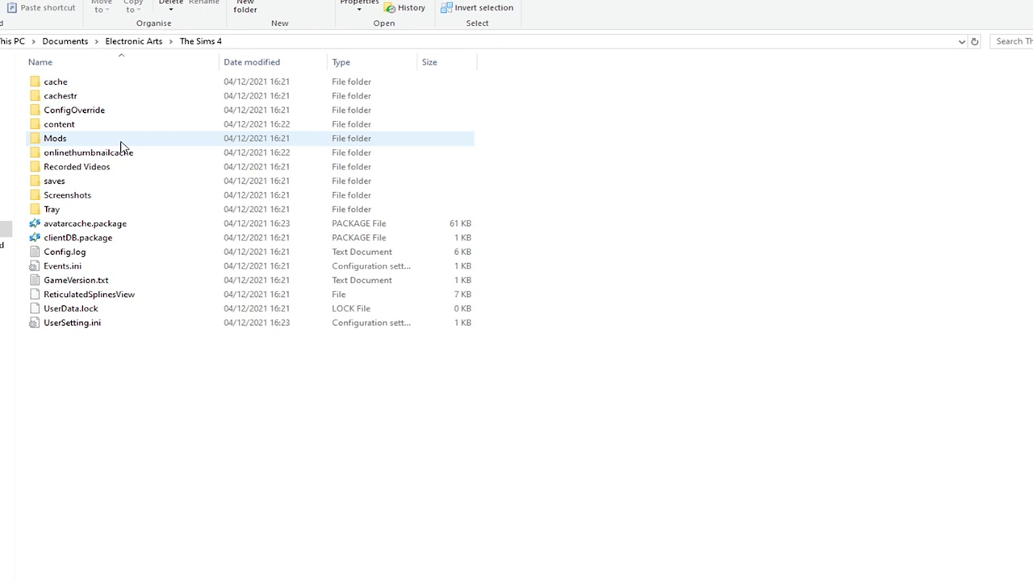
pyautogui.click(121, 145)
pyautogui.rightClick(121, 146)
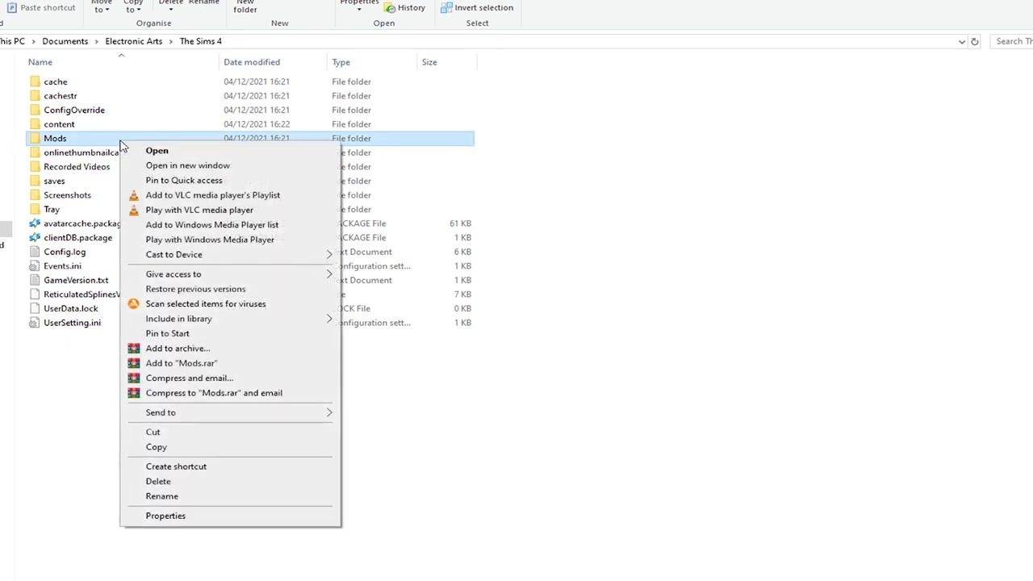
pyautogui.click(162, 496)
pyautogui.click(83, 139)
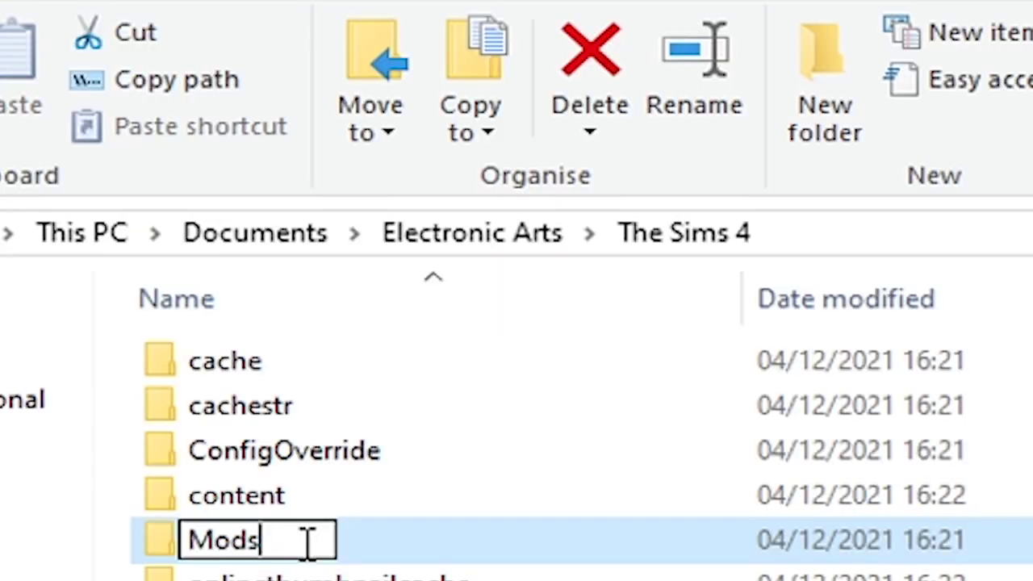
pyautogui.write('old')
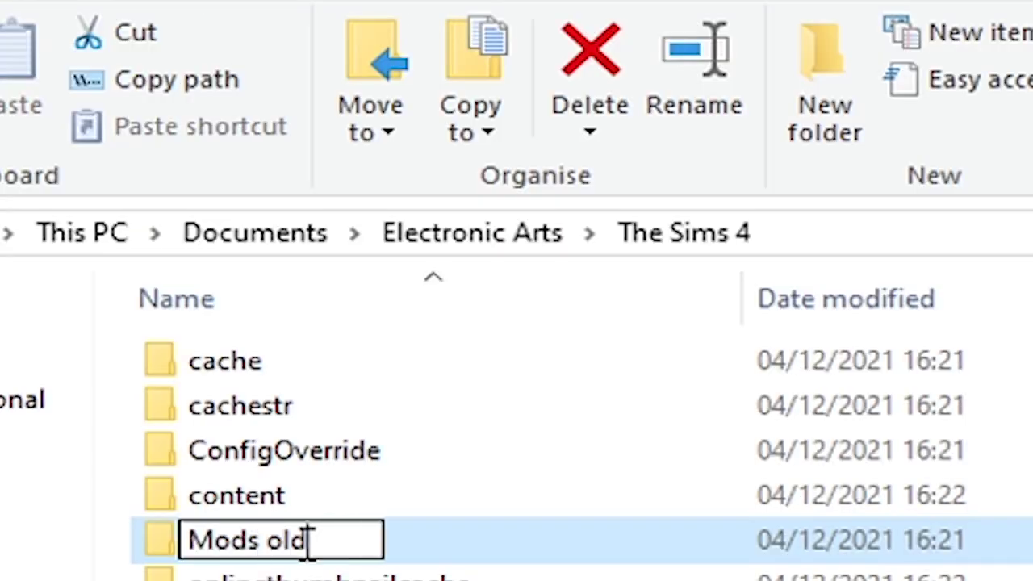
pyautogui.press('Return')
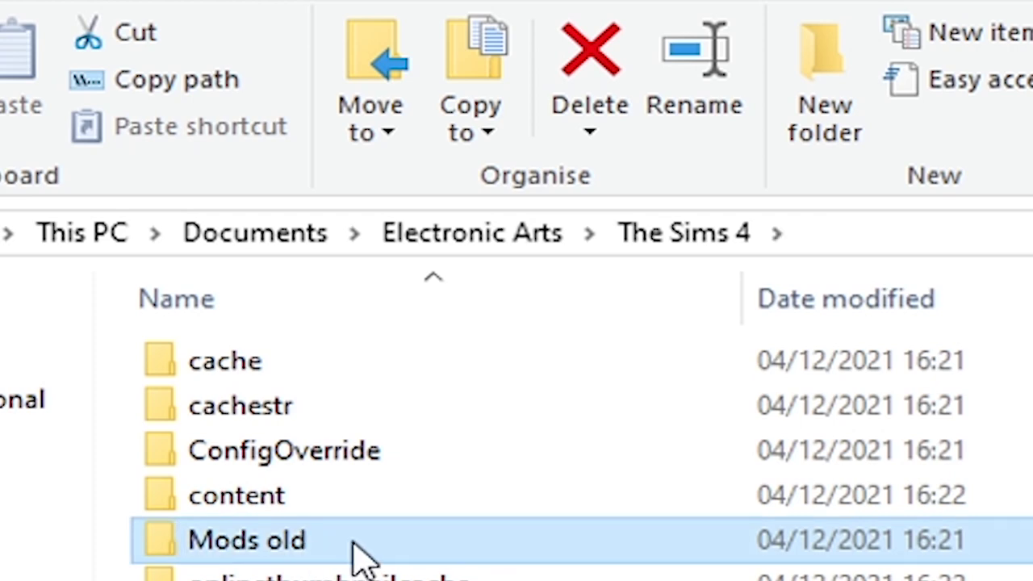
pyautogui.click(242, 535)
pyautogui.press('Escape')
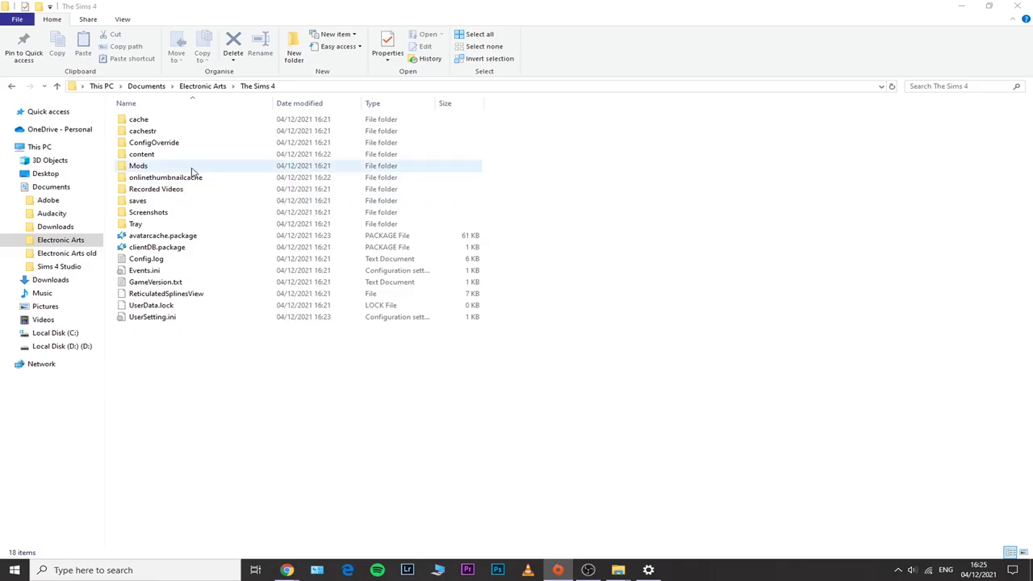
# Rename the remaining Mods folder to 'Mods old' as well.
pyautogui.rightClick(192, 168)
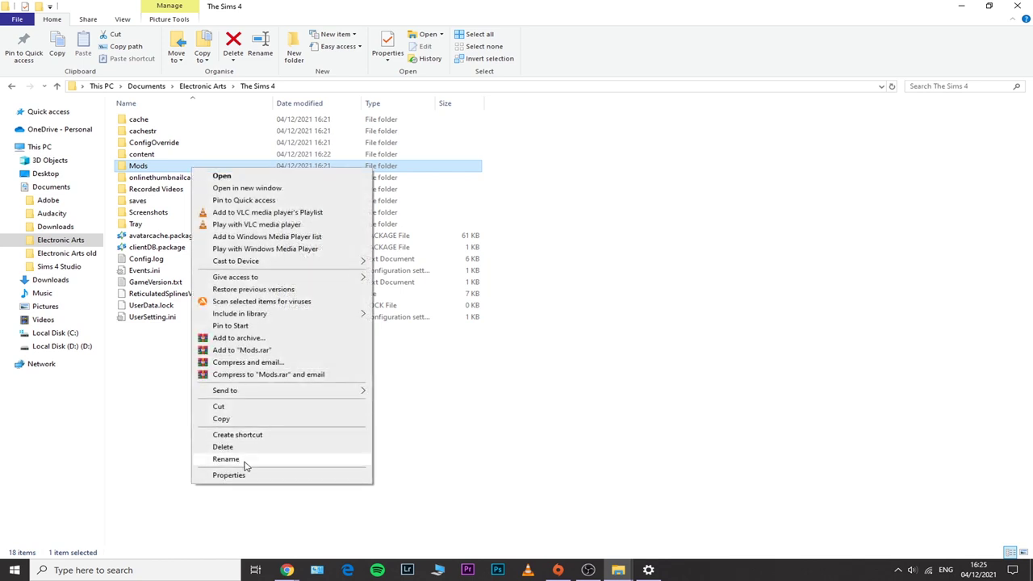
pyautogui.click(246, 466)
pyautogui.click(160, 167)
pyautogui.write('old')
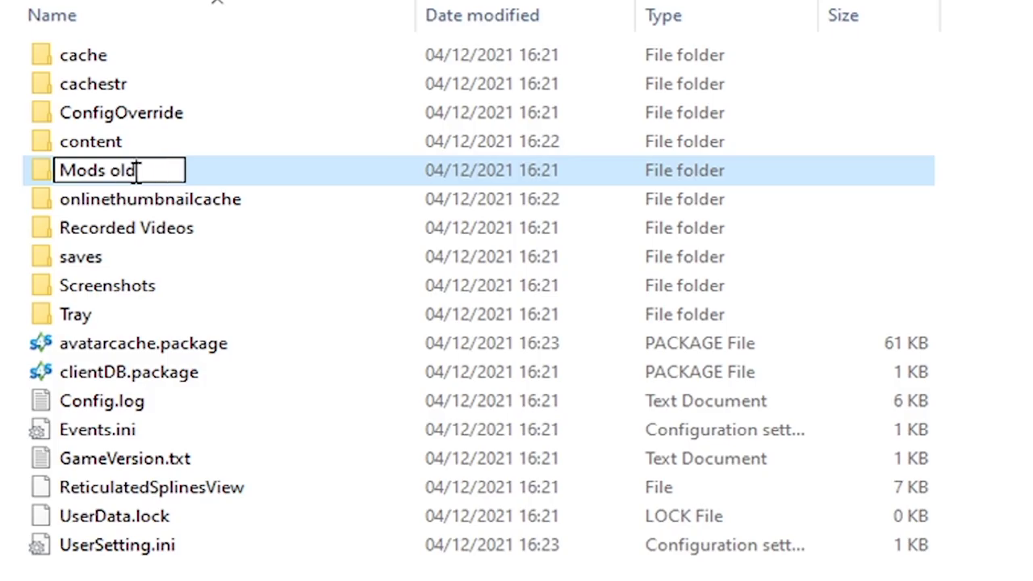
pyautogui.press('Return')
pyautogui.press('F2')
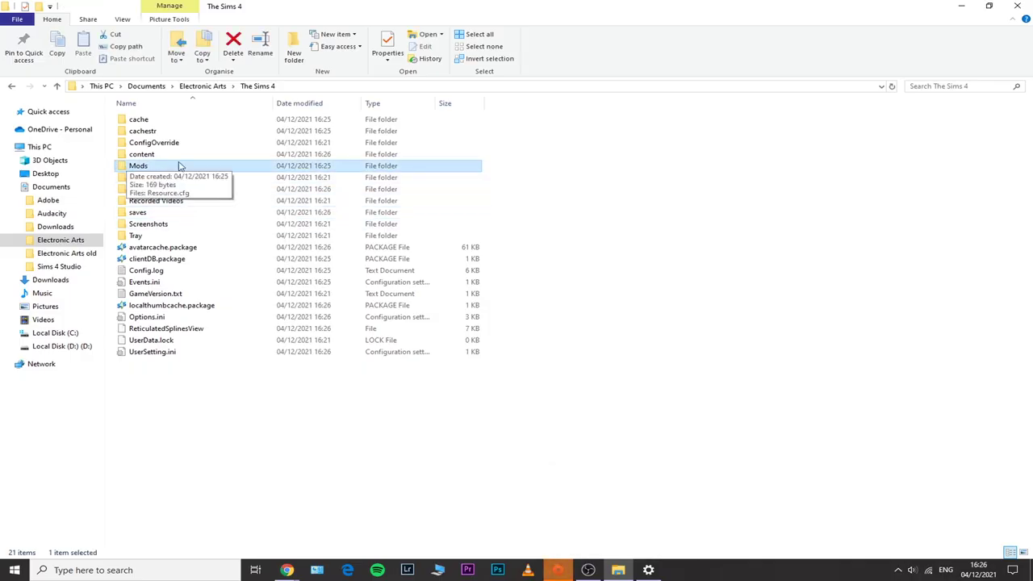
# Open the newly created Mods folder to confirm it holds only Resource.cfg.
pyautogui.doubleClick(157, 165)
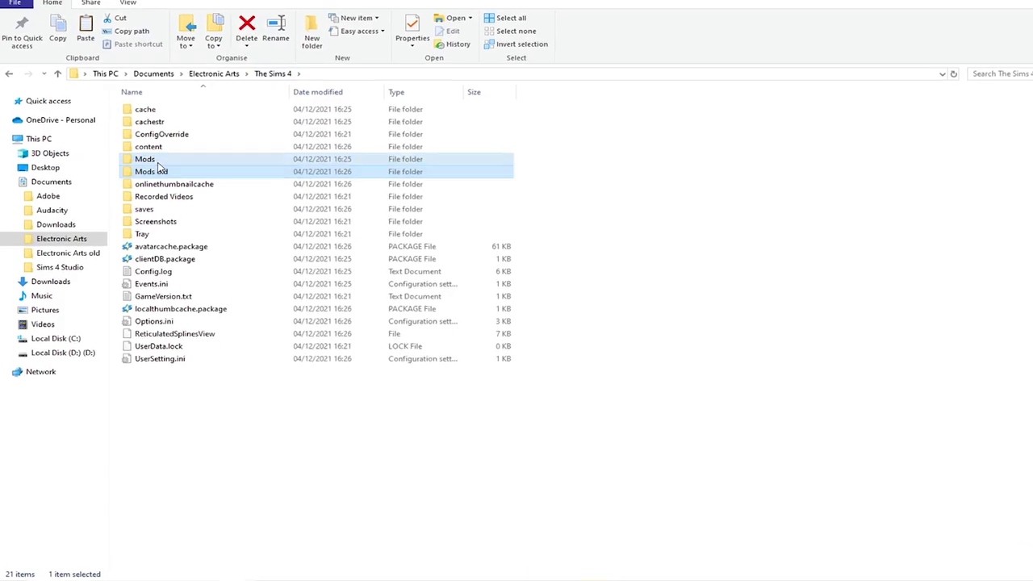
# Paste the cut mod files into Mods old, replacing Resource.cfg, then paste files into Mods.
pyautogui.doubleClick(199, 158)
pyautogui.rightClick(242, 137)
pyautogui.click(319, 243)
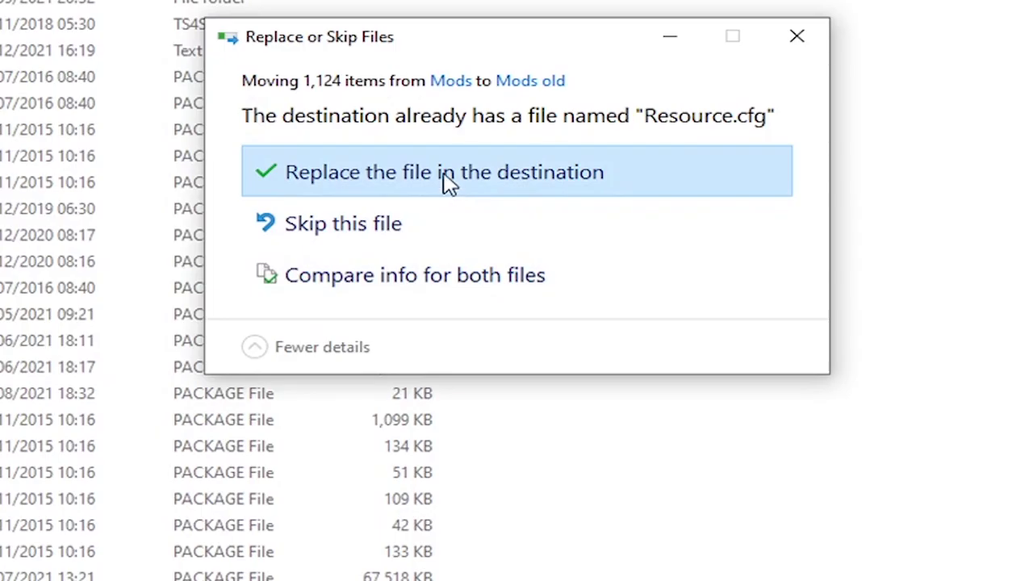
pyautogui.click(485, 201)
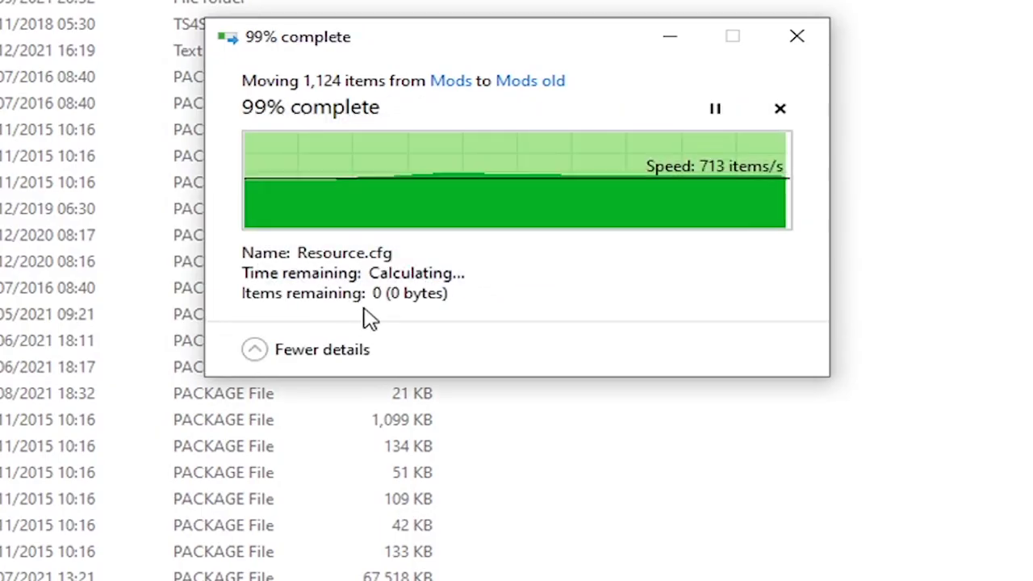
pyautogui.rightClick(222, 154)
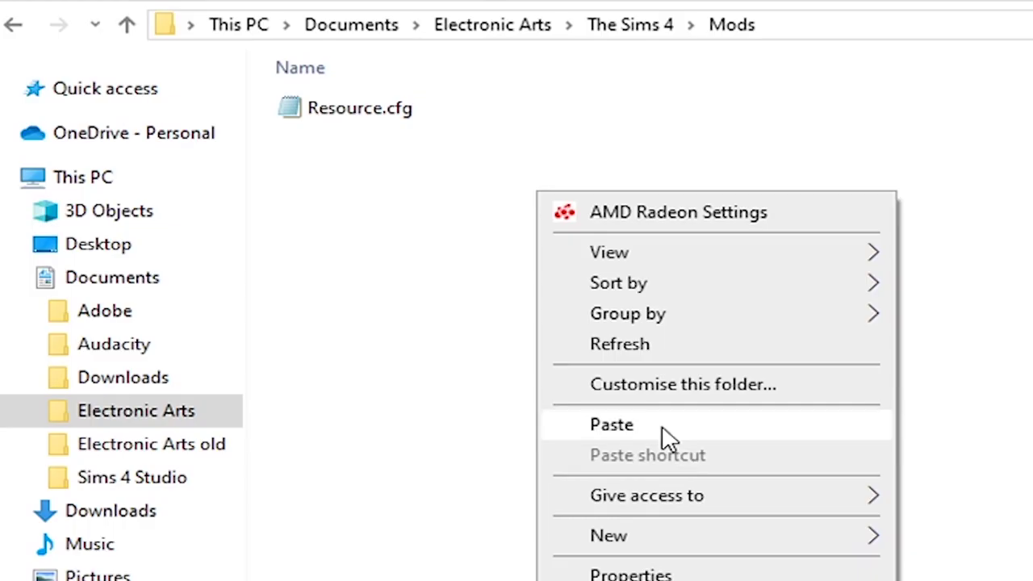
pyautogui.click(271, 246)
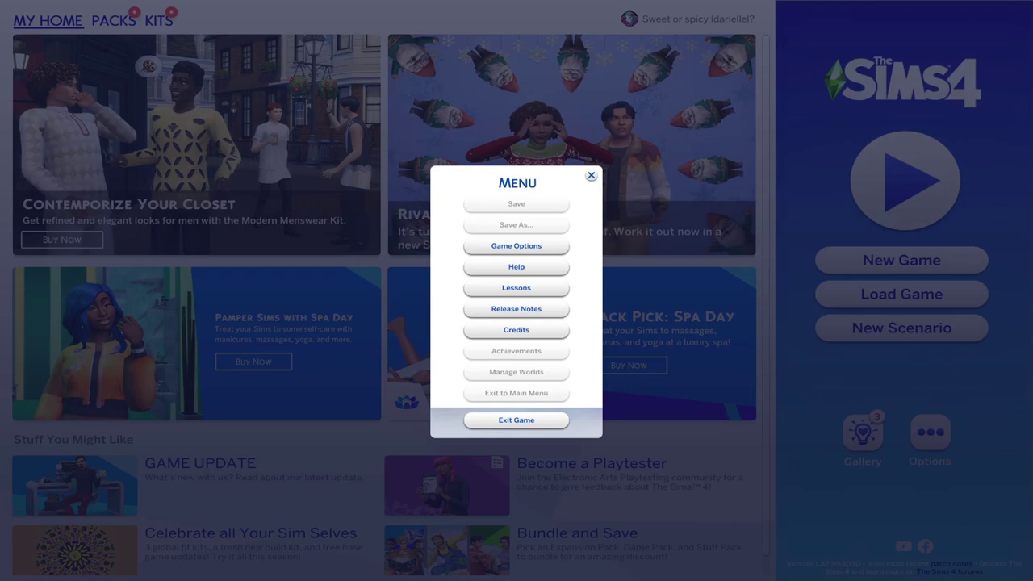
# Load the most recent Ledford save from the Load Game list.
pyautogui.click(591, 175)
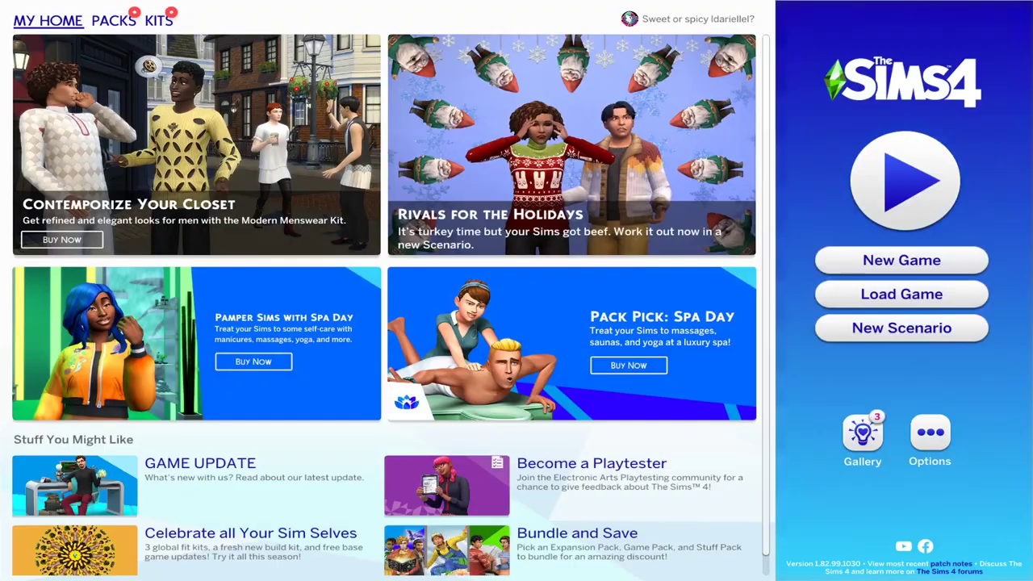
pyautogui.click(901, 294)
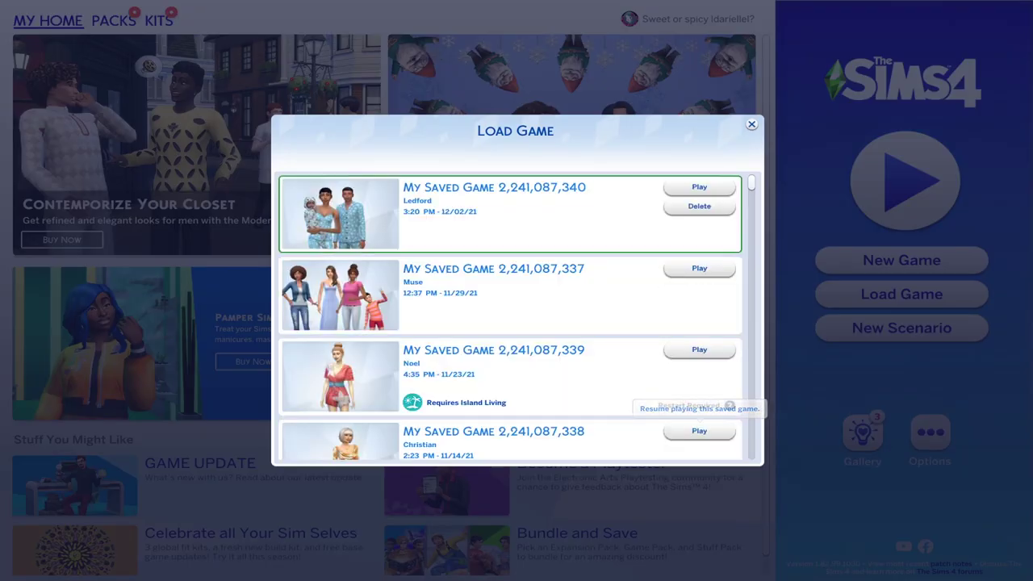
pyautogui.click(699, 187)
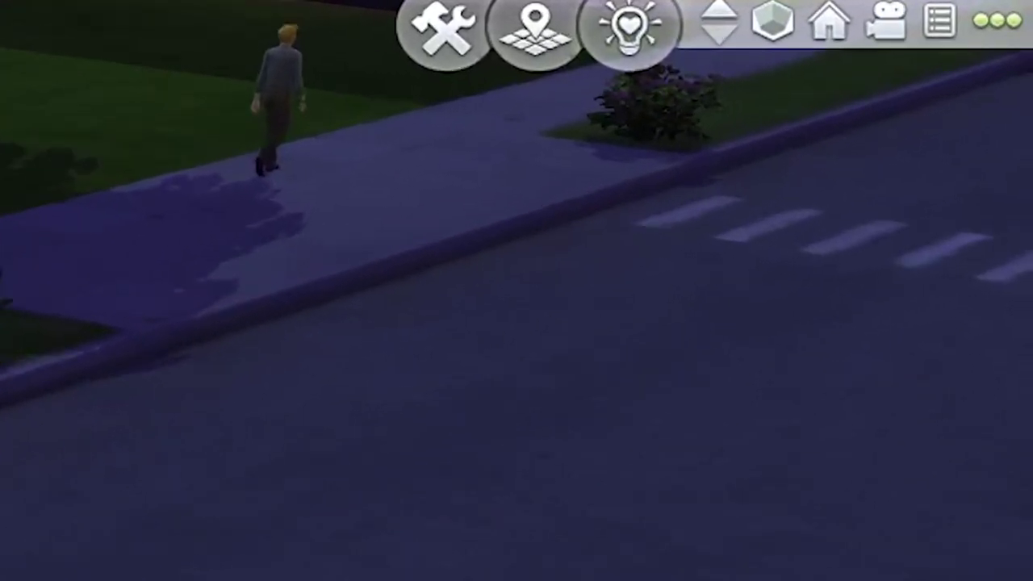
# Save the household to a new slot named My Saved Game 78.
pyautogui.press('Escape')
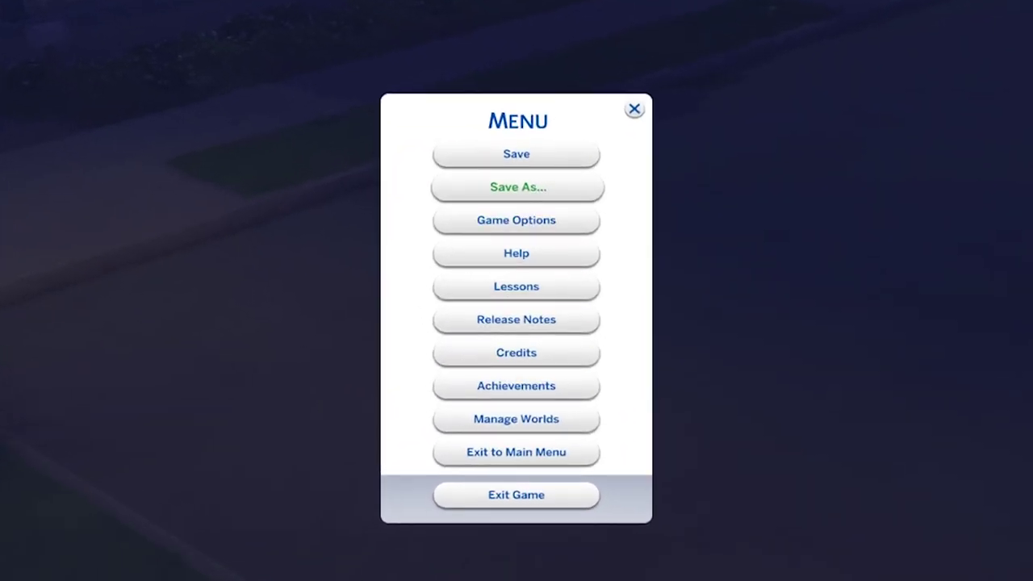
pyautogui.click(518, 155)
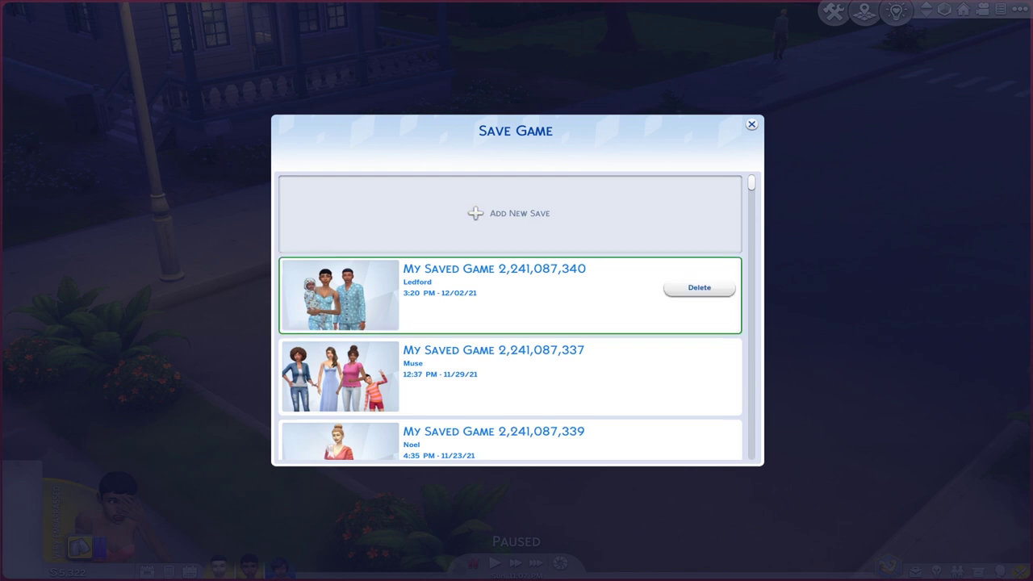
pyautogui.click(500, 213)
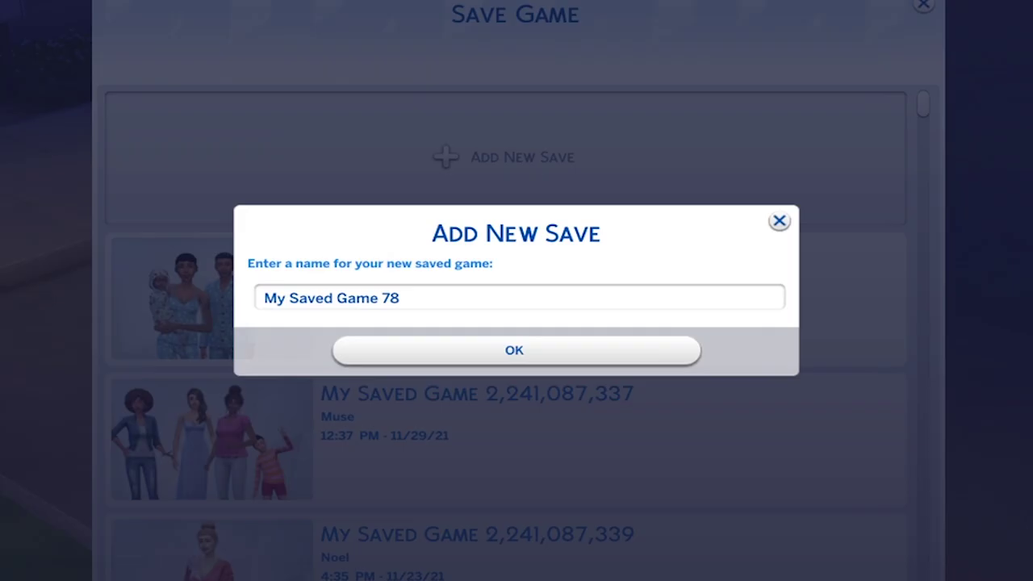
pyautogui.press('Return')
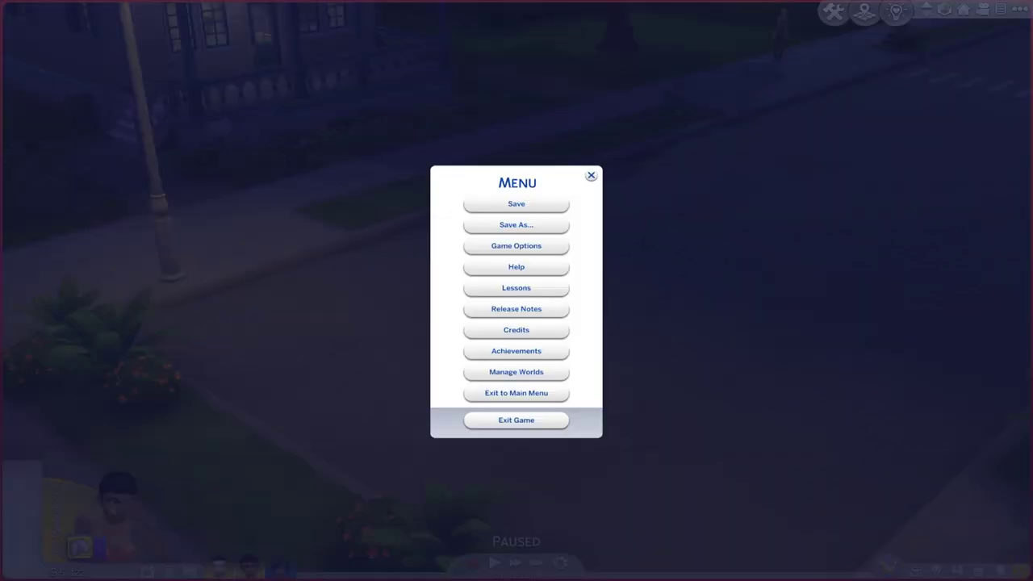
# Save once more to a new slot, then exit the game without saving again.
pyautogui.click(516, 514)
pyautogui.click(515, 299)
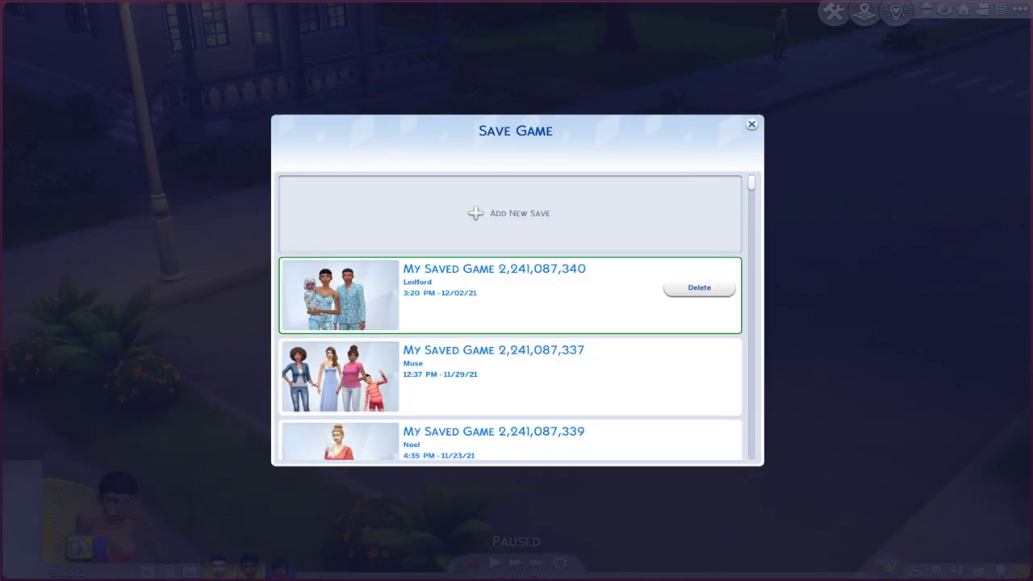
pyautogui.click(509, 213)
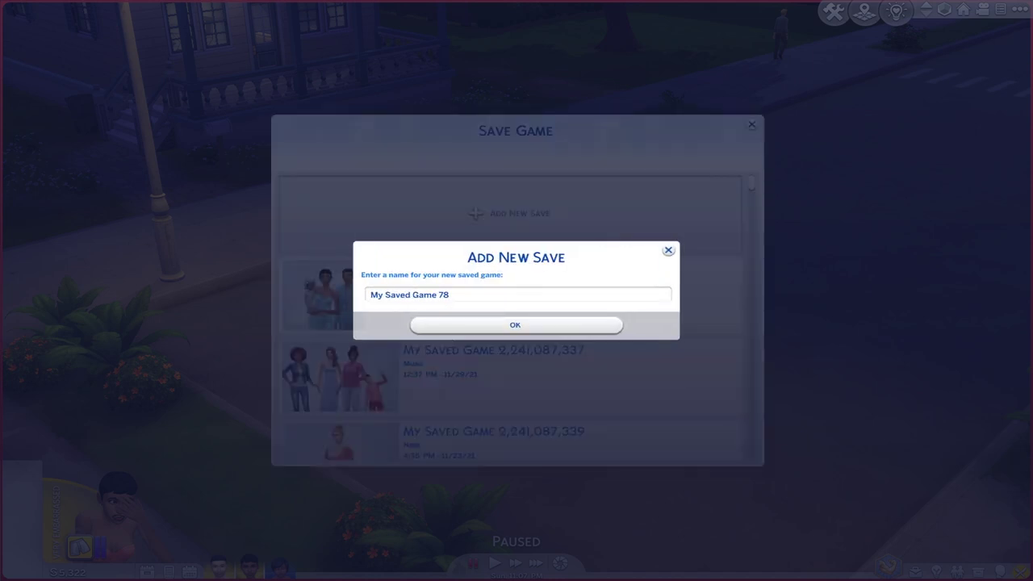
pyautogui.click(515, 324)
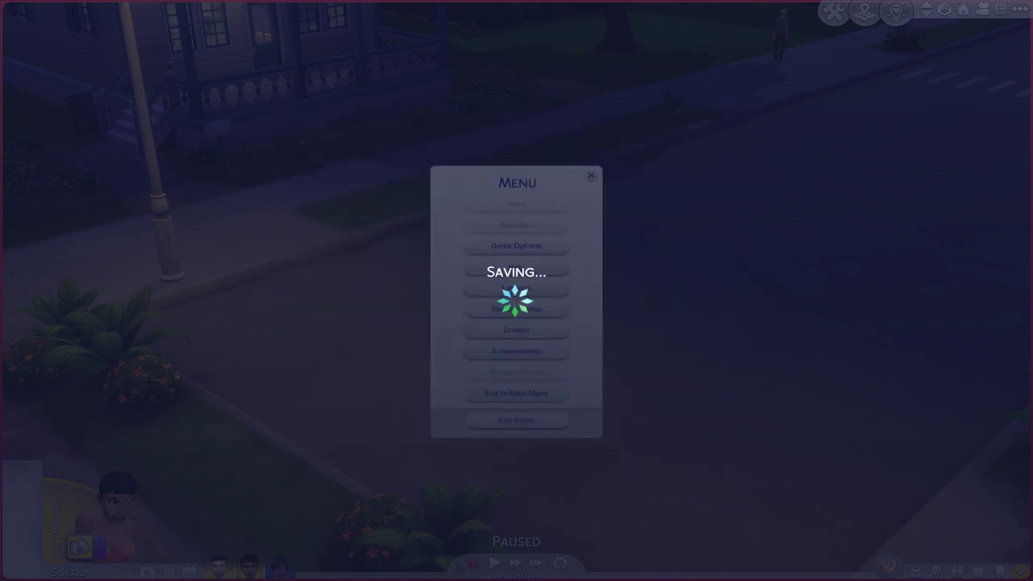
pyautogui.click(517, 393)
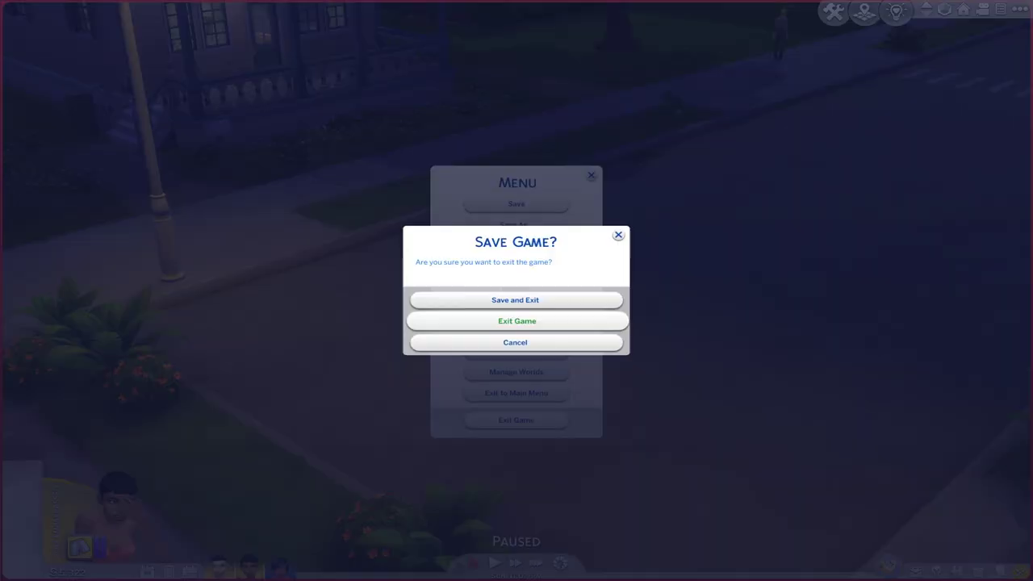
pyautogui.click(517, 321)
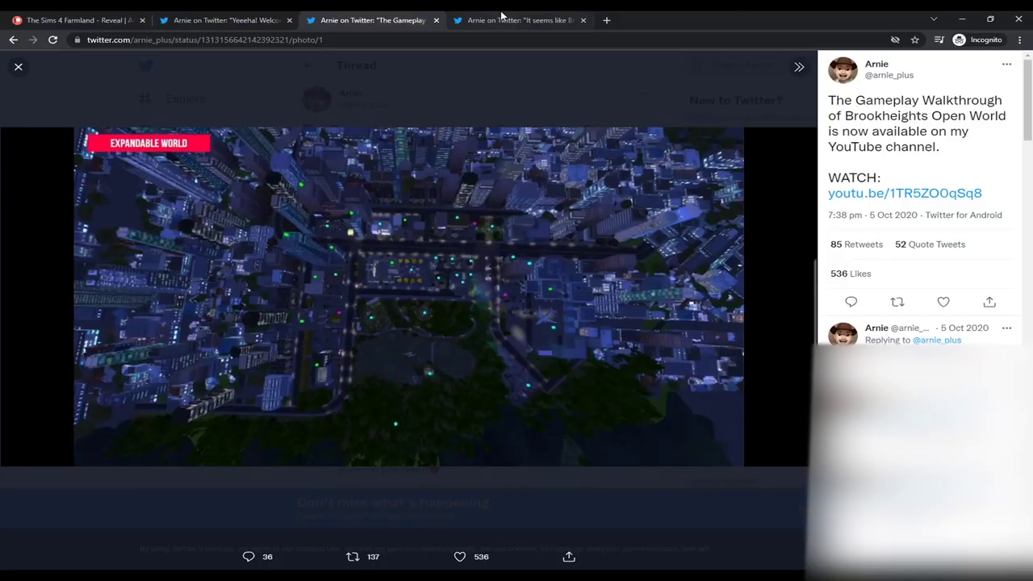
# Switch to the next open tweet in the fourth browser tab.
pyautogui.click(501, 15)
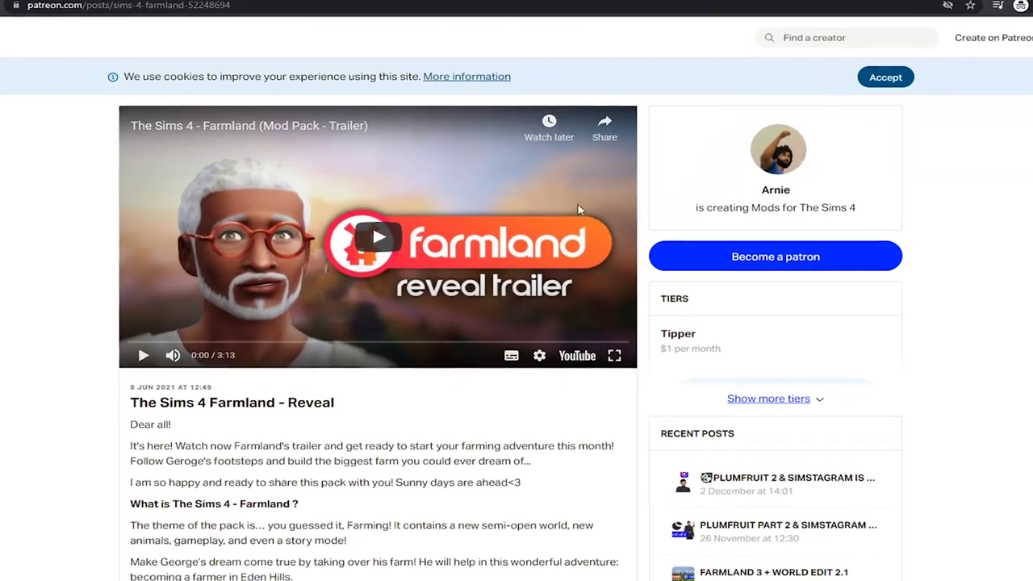
# Play the Farmland reveal trailer from about 0:40, then scroll down to the pack's requirements.
pyautogui.click(364, 239)
pyautogui.click(230, 343)
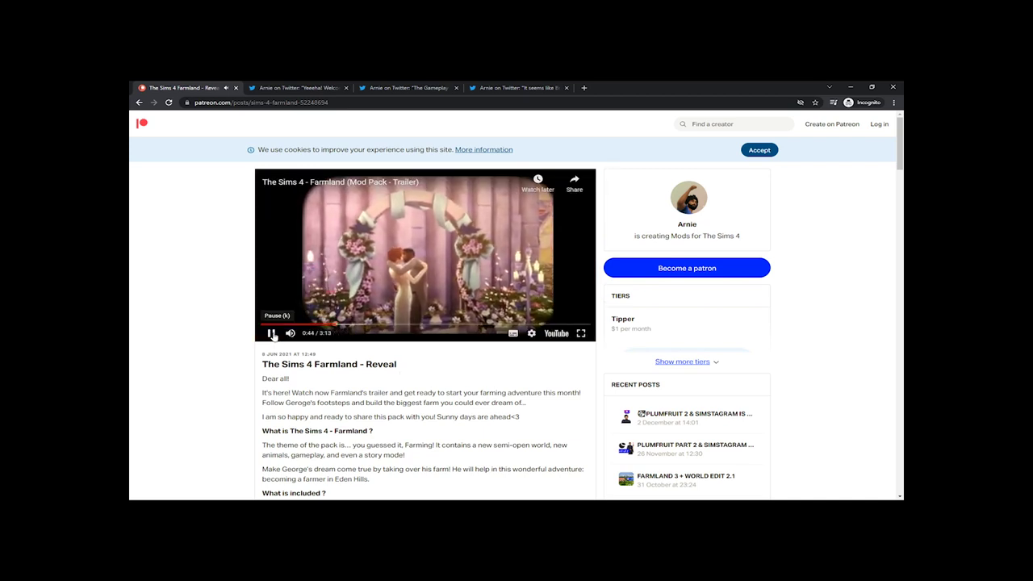
pyautogui.scroll(-4, 256, 334)
pyautogui.scroll(-3, 251, 340)
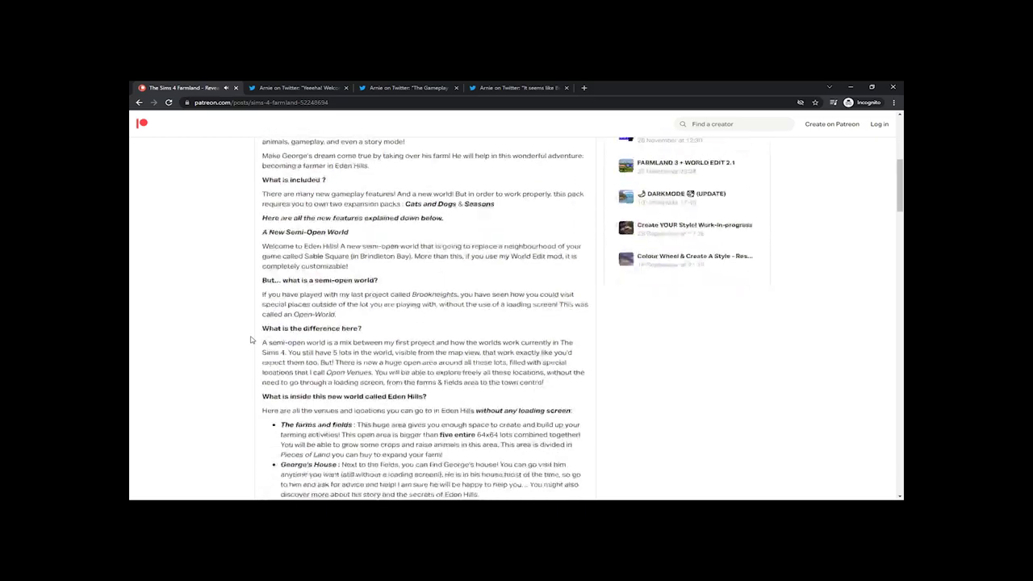